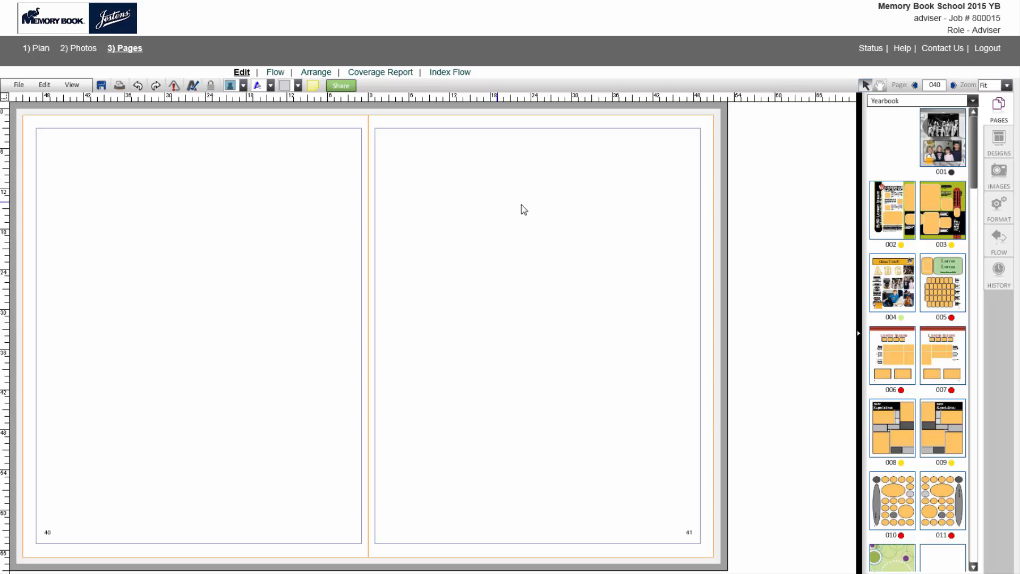
Step: Apply Portraits templates 7025L82 to page 40 and 7025R82 to page 41 without retaining existing content
click(999, 143)
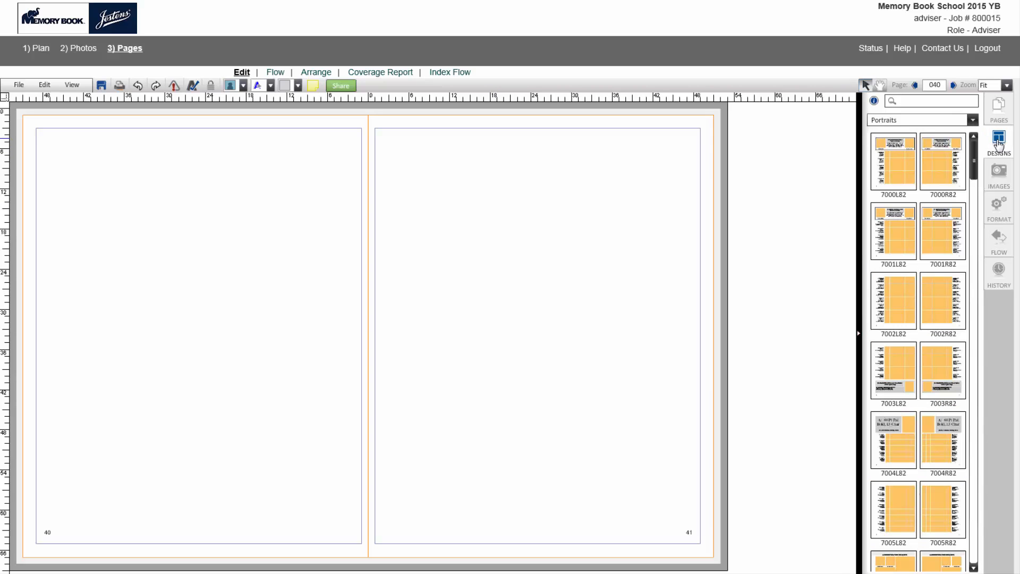
click(974, 120)
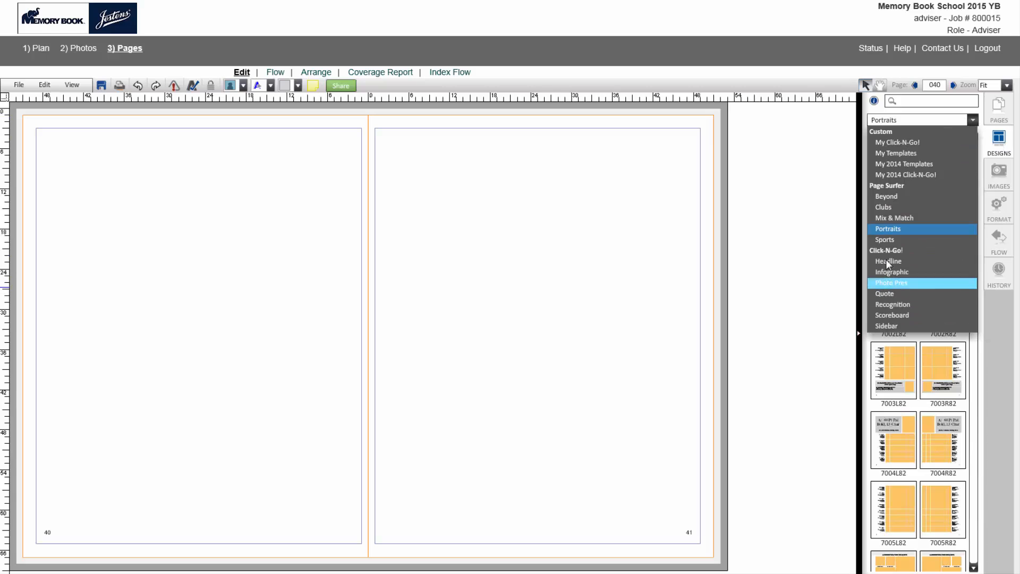
click(888, 228)
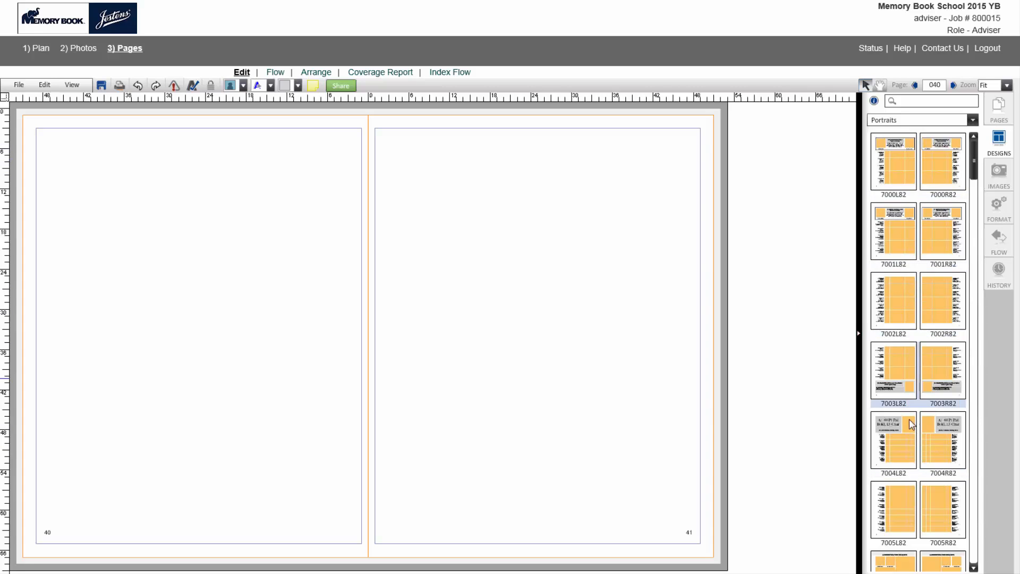
scroll(975, 171, down, 1)
drag(975, 171, 973, 208)
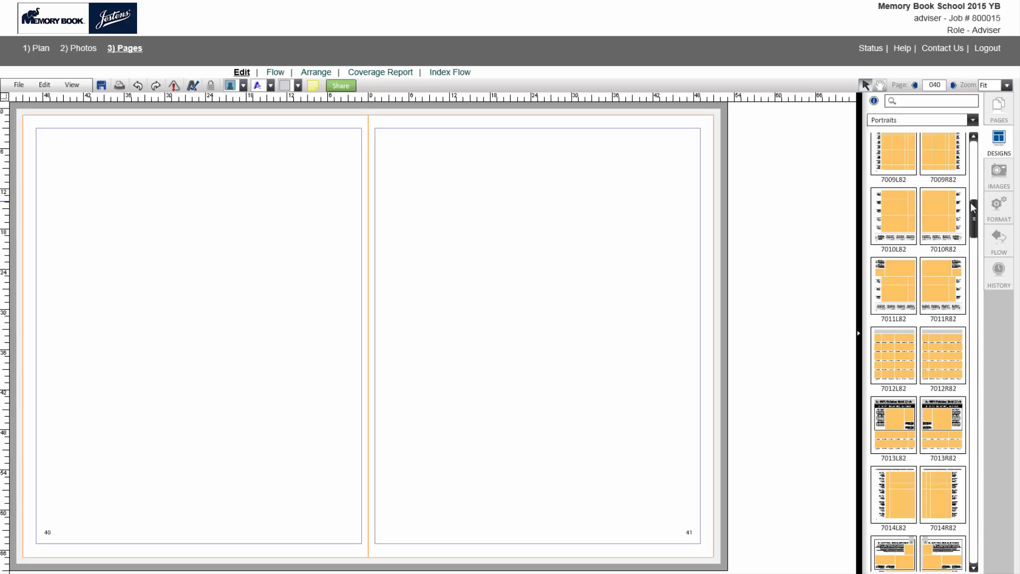
drag(971, 203, 972, 288)
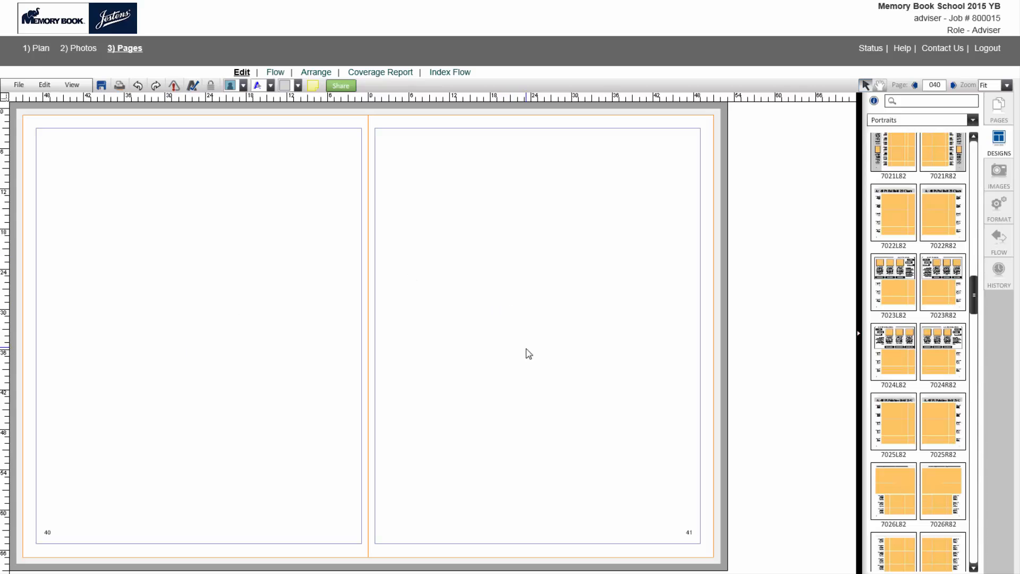
drag(904, 409, 296, 360)
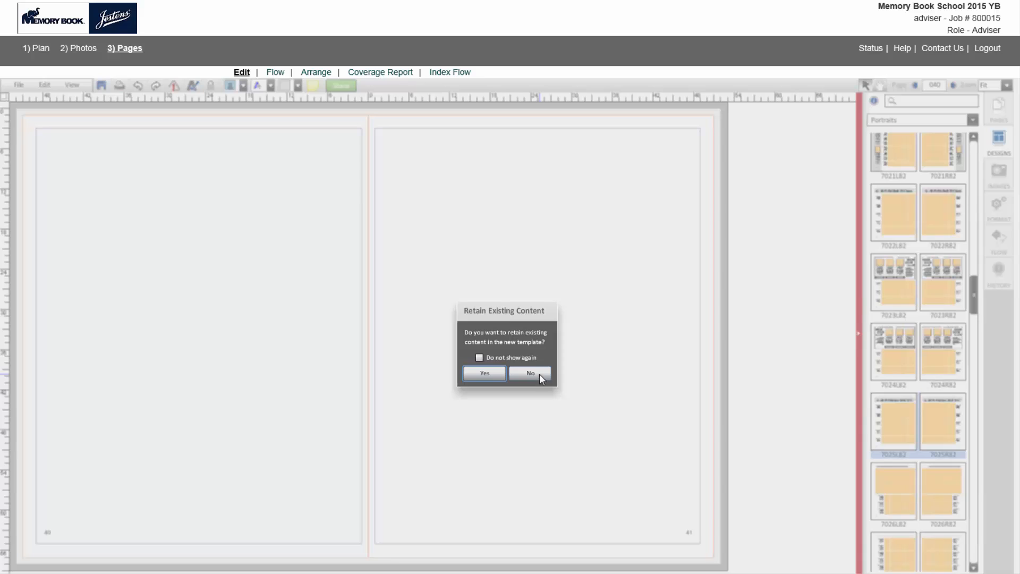
click(537, 374)
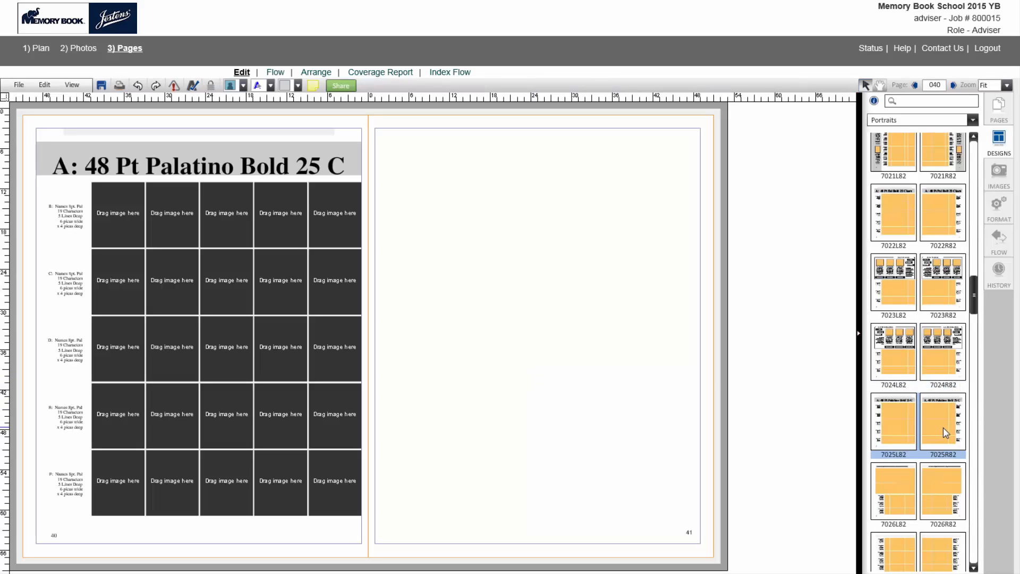
drag(942, 427, 580, 359)
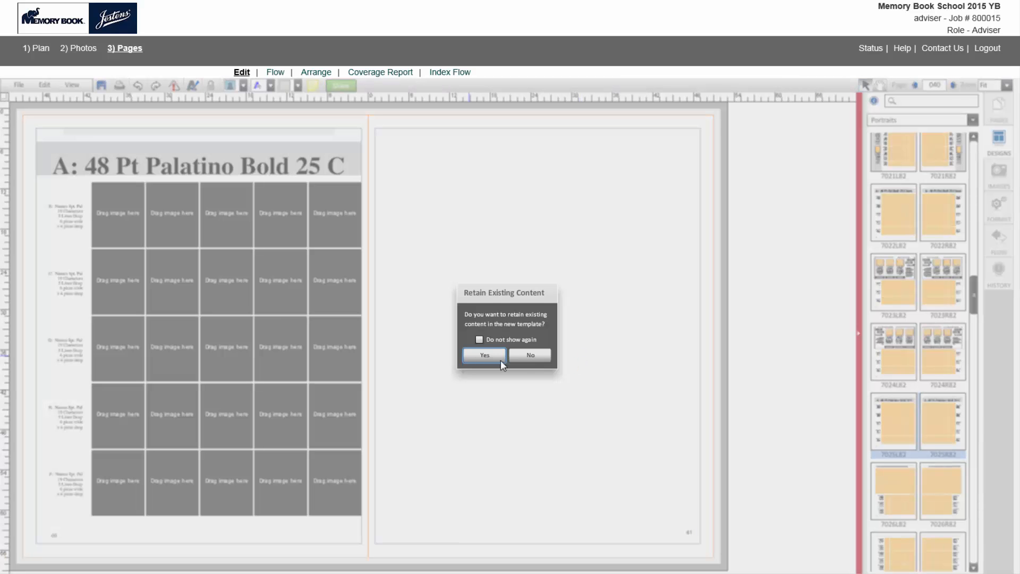
click(529, 363)
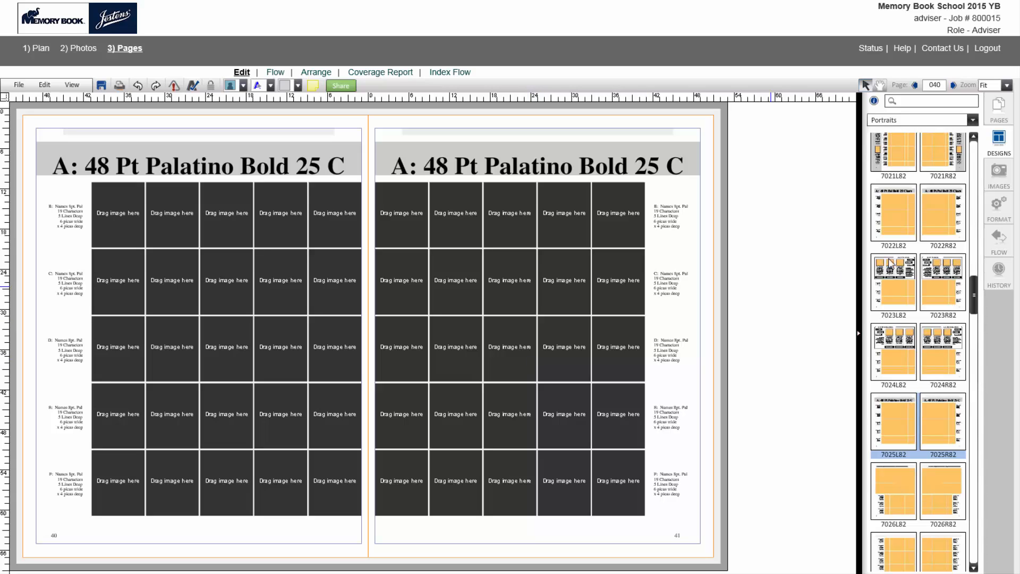
Step: Preview and flow the K category portraits onto the spread with names in First Last format
click(1005, 247)
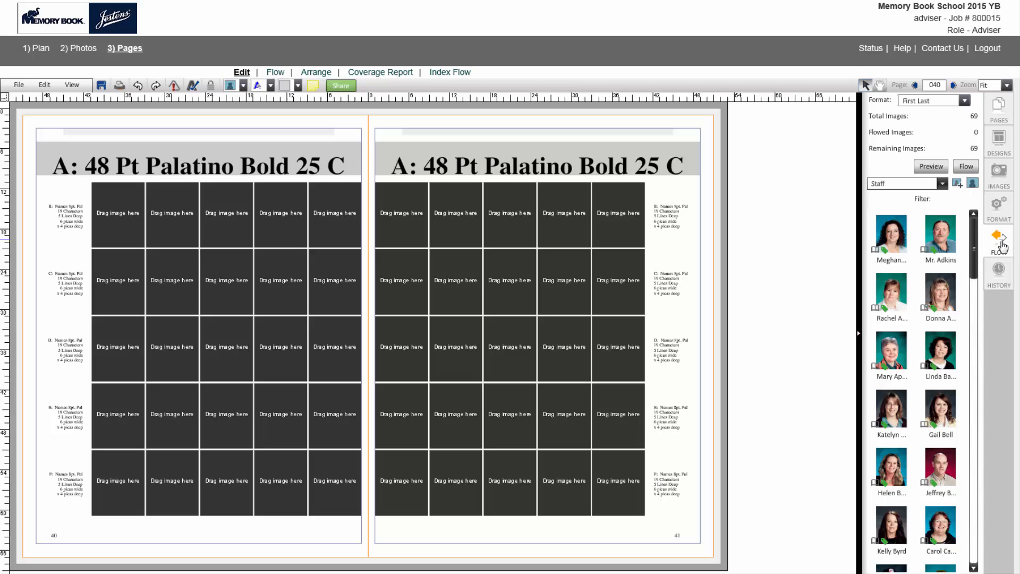
click(942, 183)
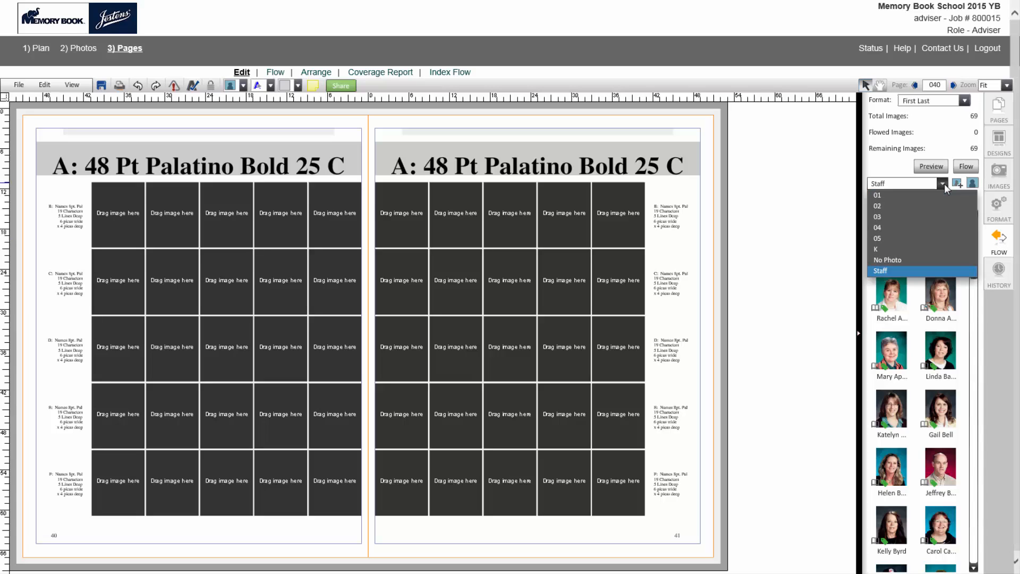
click(900, 249)
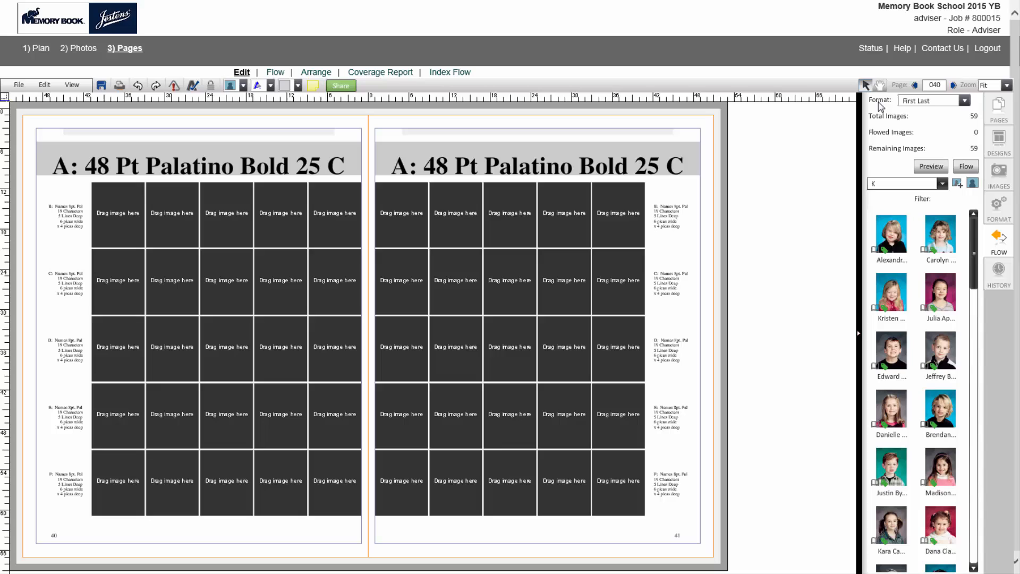
click(965, 101)
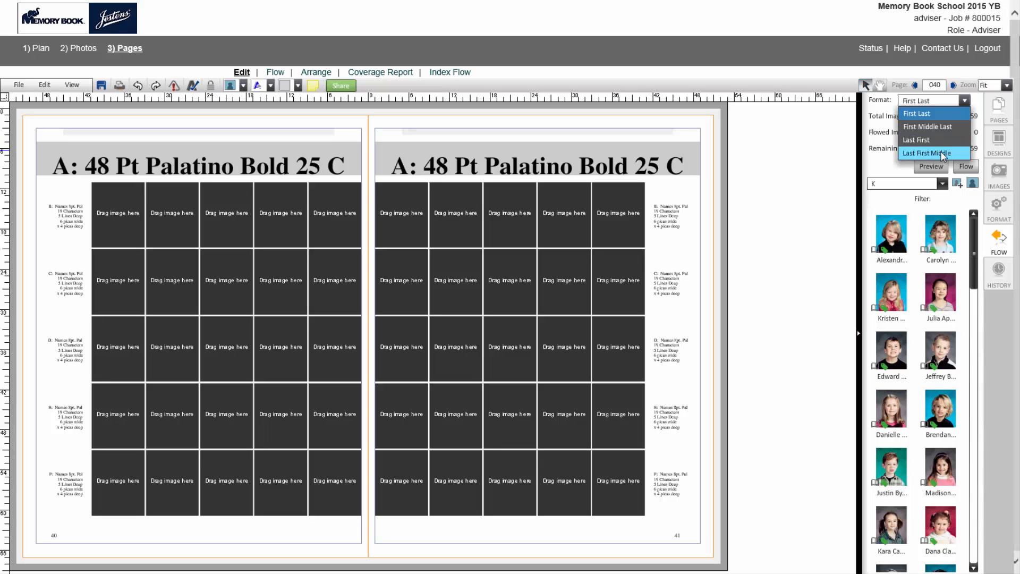
click(882, 125)
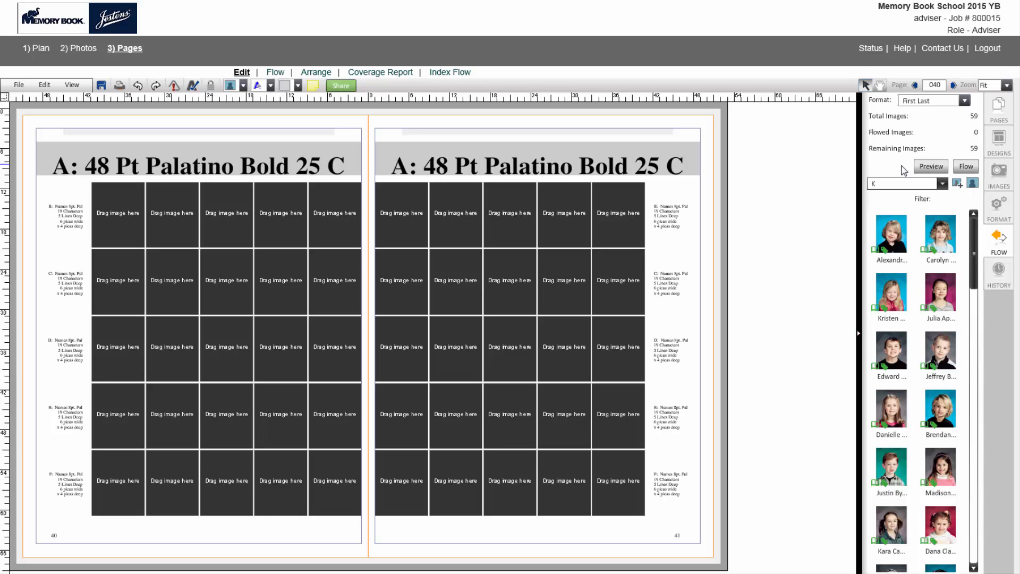
click(926, 166)
click(966, 167)
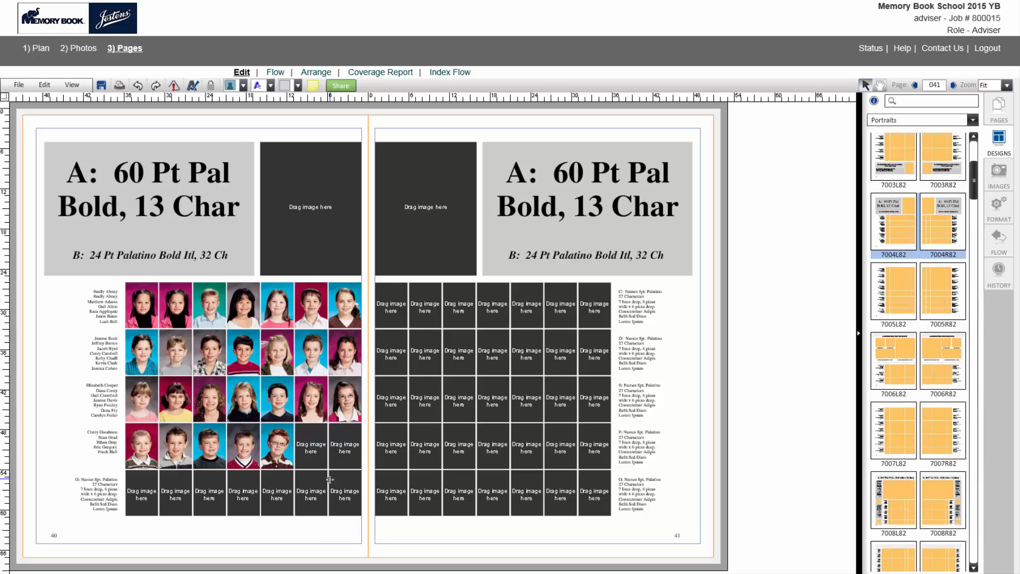
Step: Try flowing the 02 category portraits after the last placed photo on page 40, and undo the flow
click(999, 240)
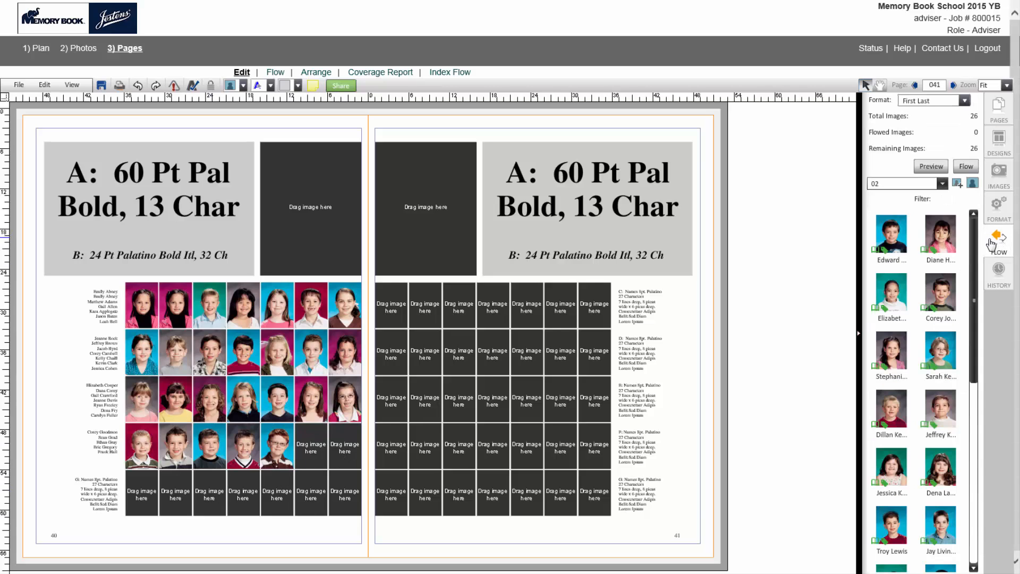
click(964, 167)
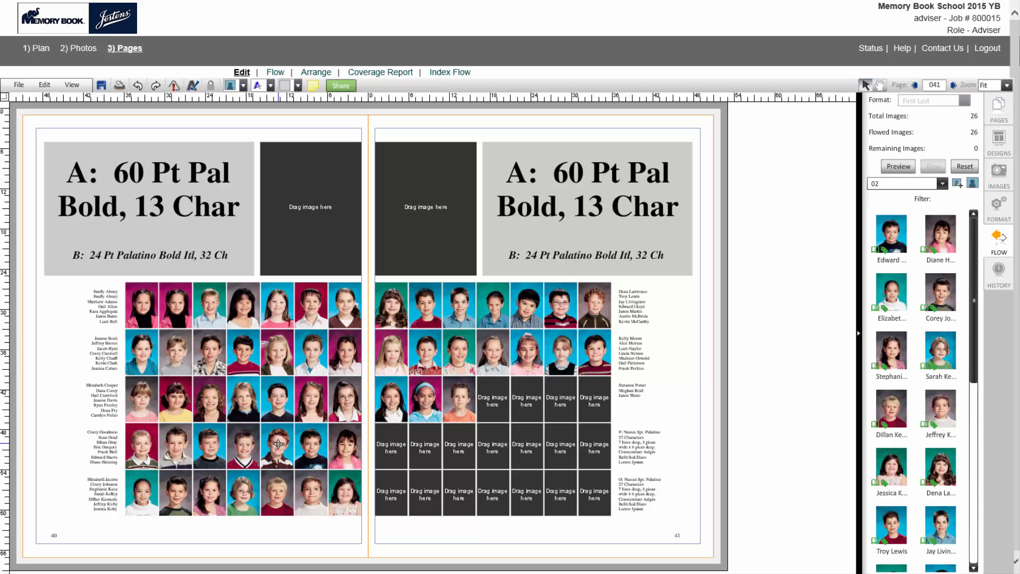
click(137, 87)
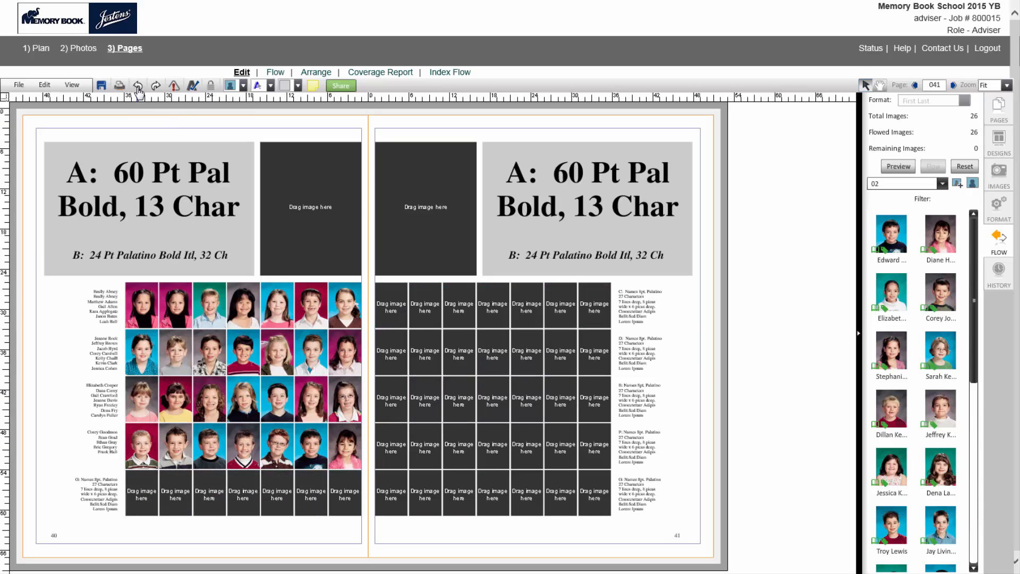
click(138, 87)
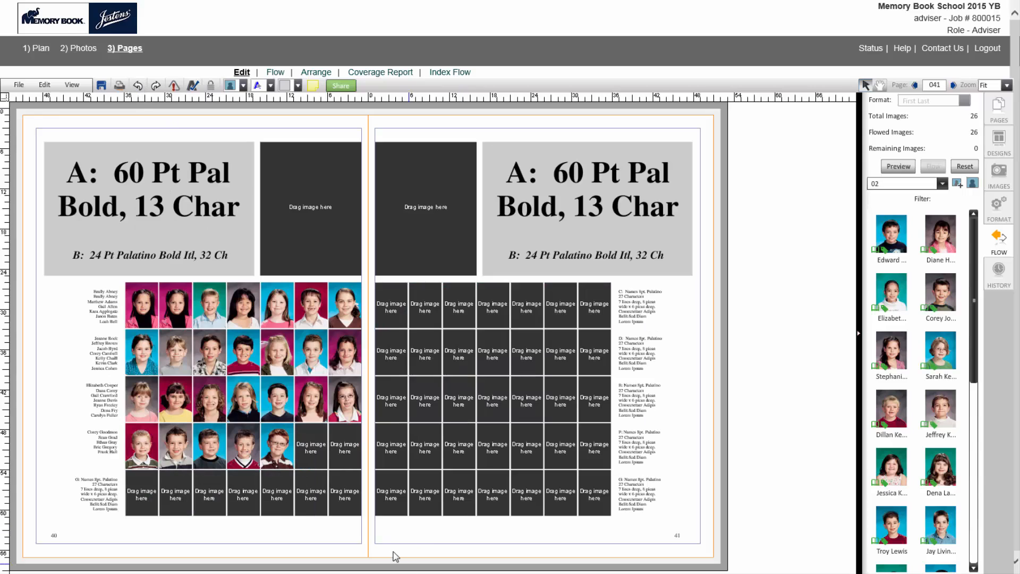
Step: Delete the empty image boxes following the last portrait on page 40
click(316, 449)
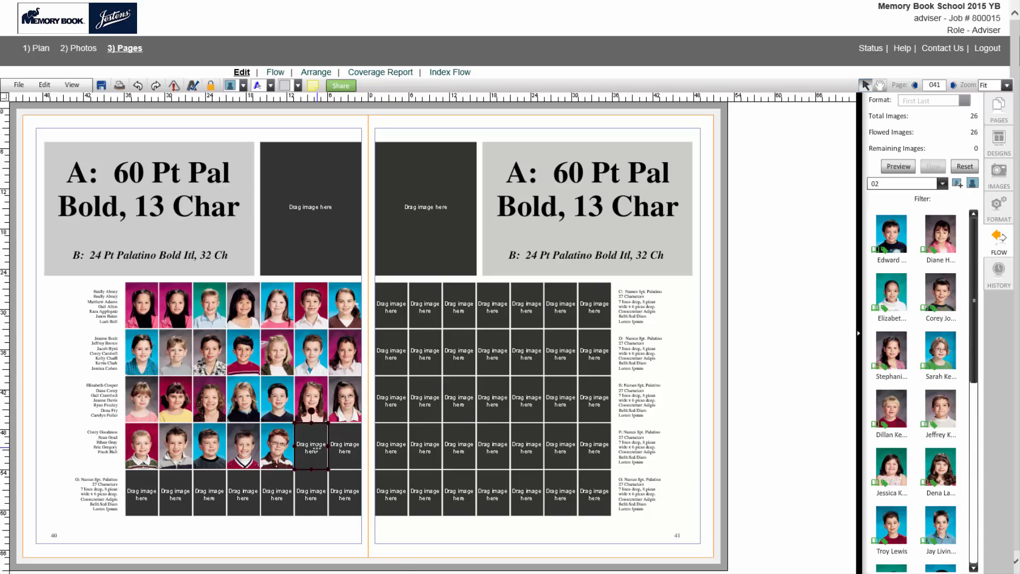
drag(316, 449, 324, 496)
key(Delete)
key(Delete)
key(Delete)
key(Delete)
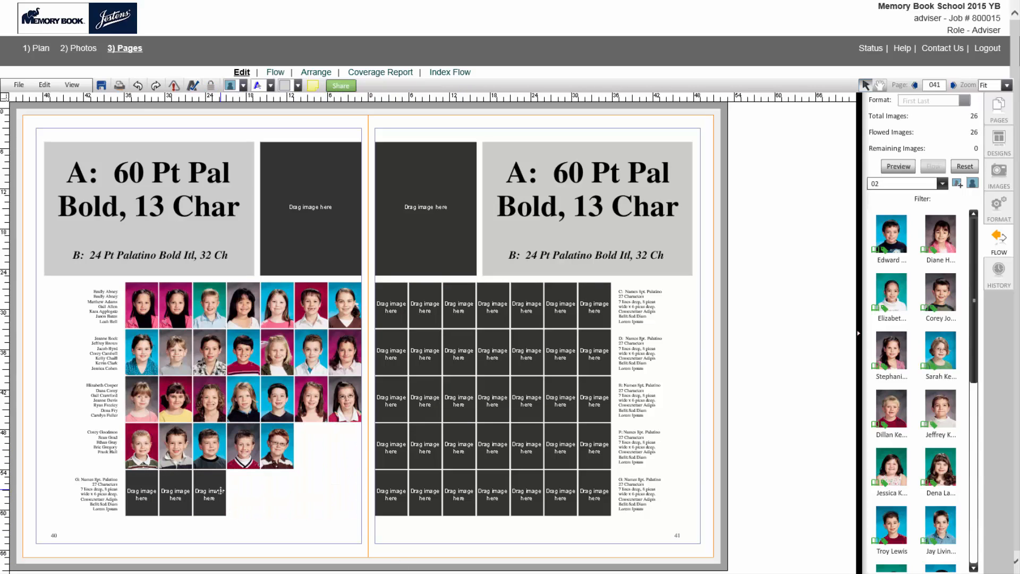
key(Delete)
key(Delete)
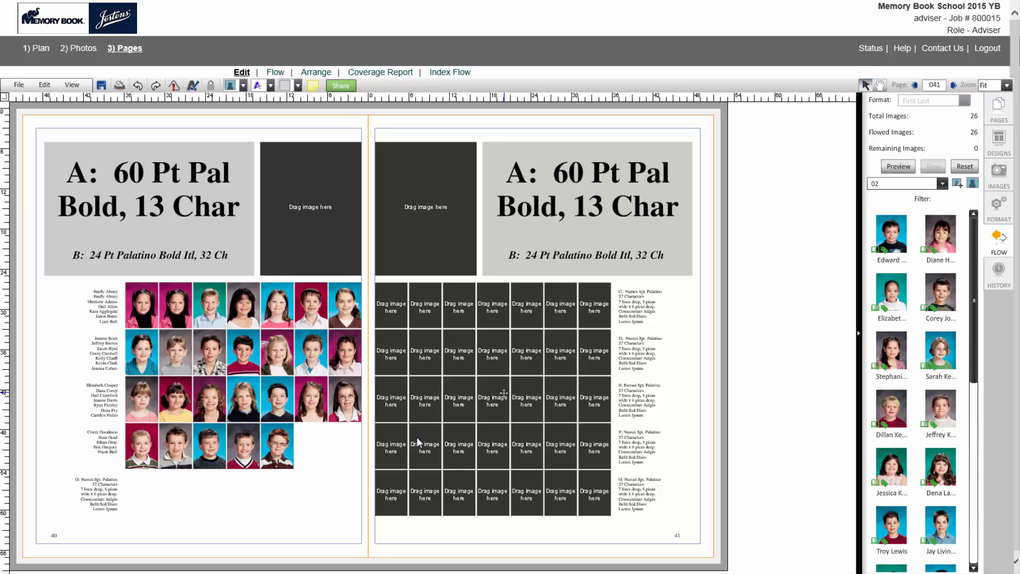
Step: Reset the 02 category flow and flow its portraits again, starting on page 41
click(964, 166)
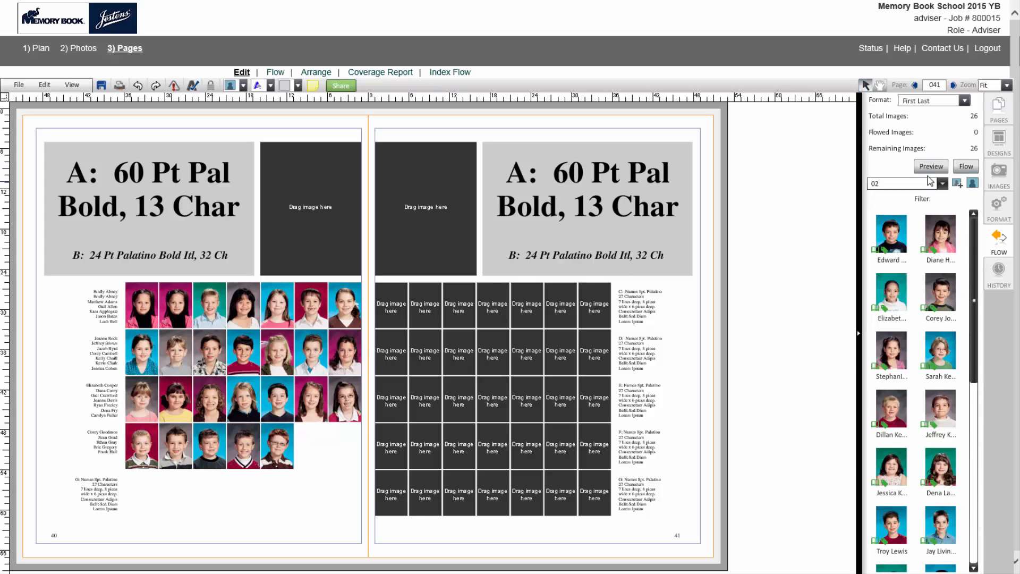
click(965, 167)
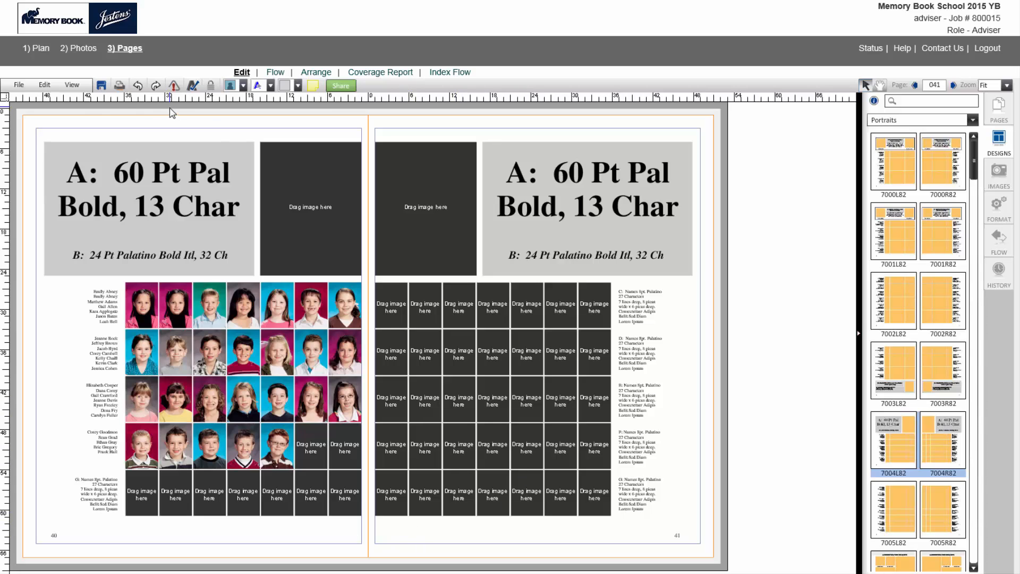
Step: Switch to the right page only, saving the changes, and flow the 02 category portraits onto page 41
click(71, 85)
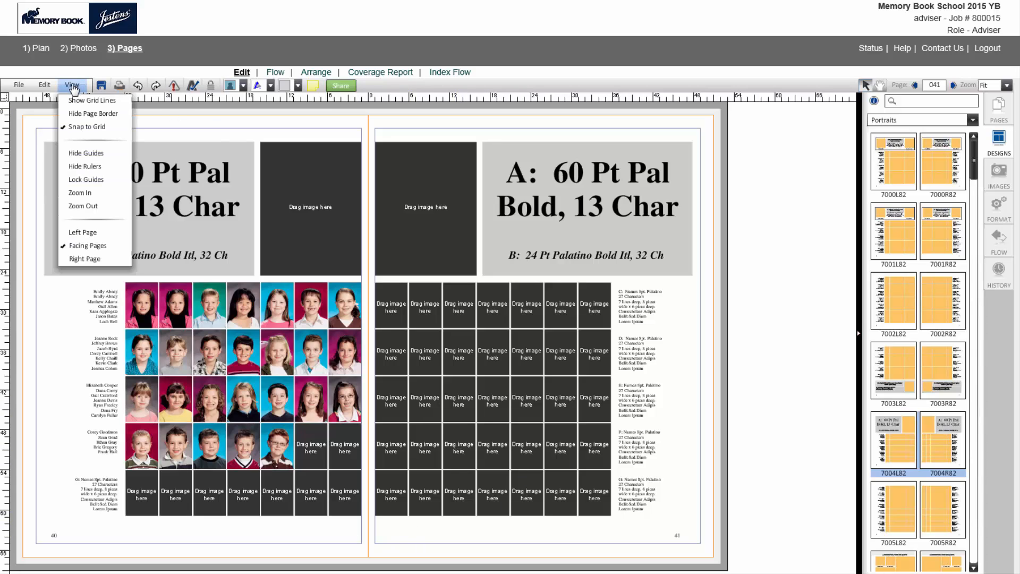
click(97, 260)
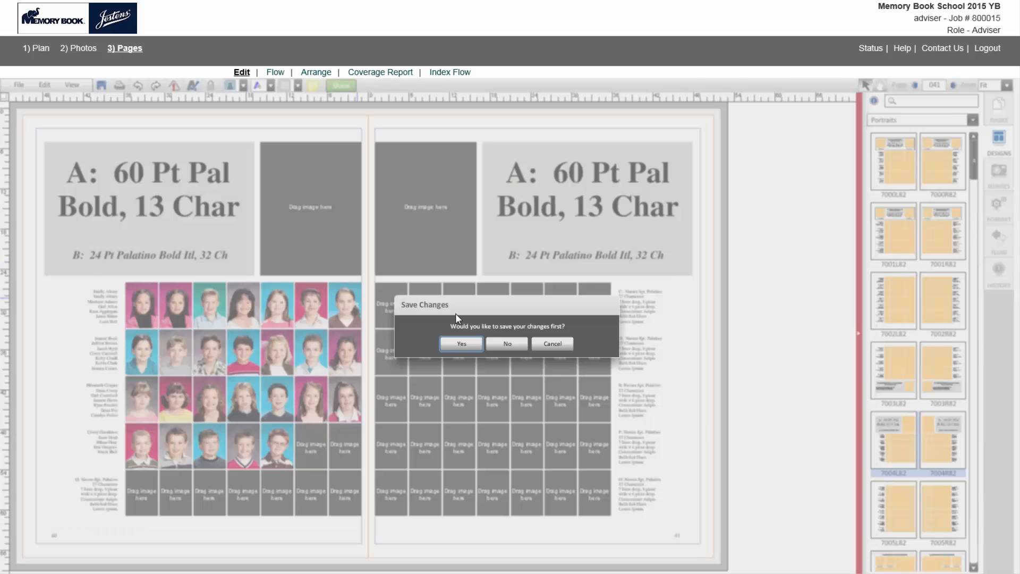
click(466, 341)
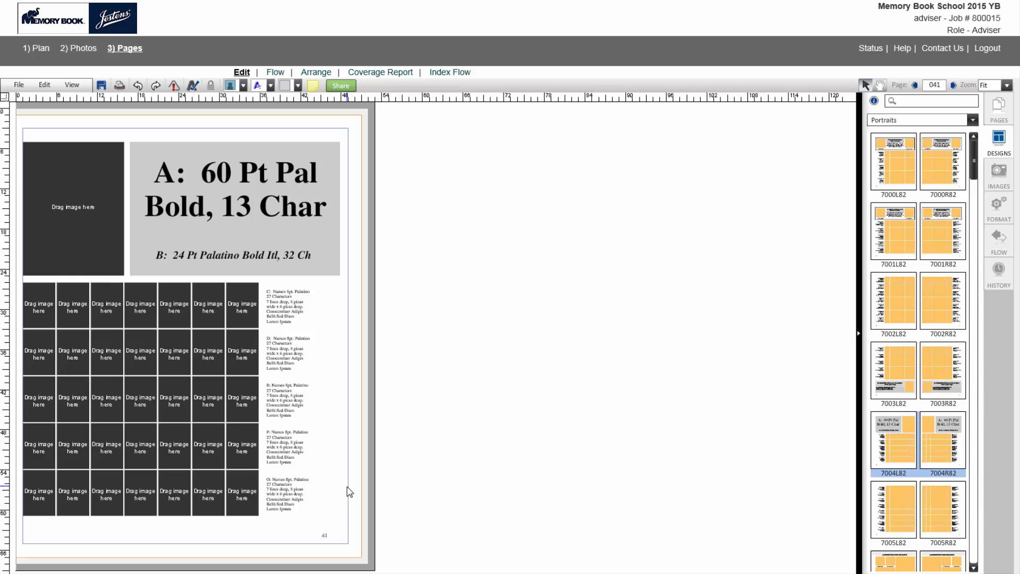
click(996, 245)
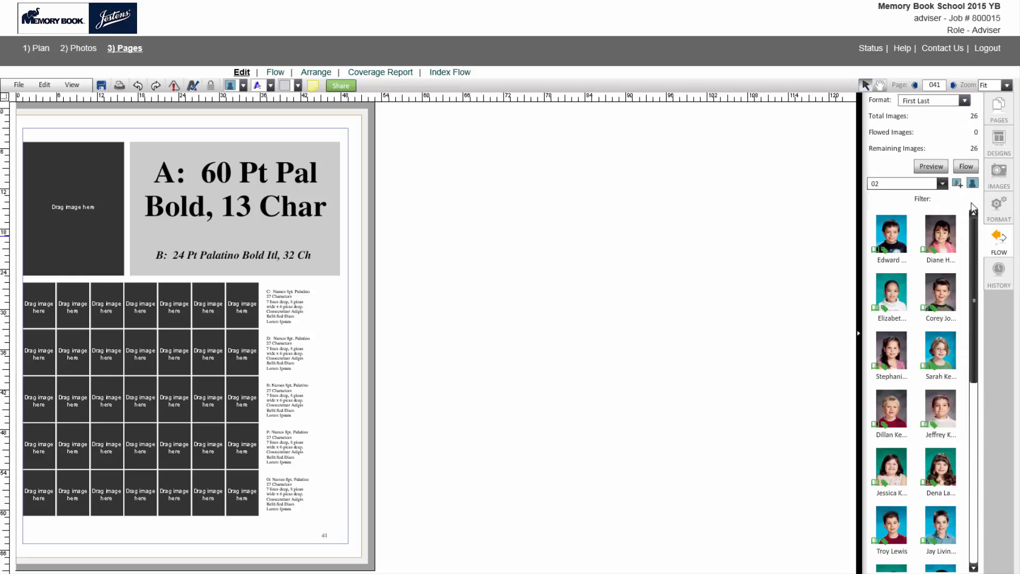
click(966, 167)
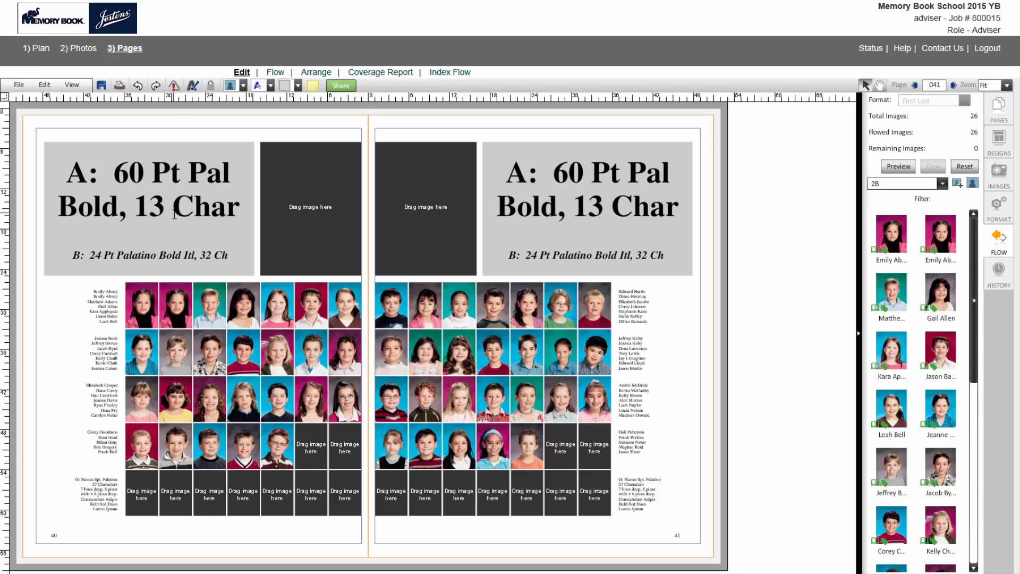
Step: Open the second copy of the duplicated student portrait in the image library's 2B portrait category
click(80, 53)
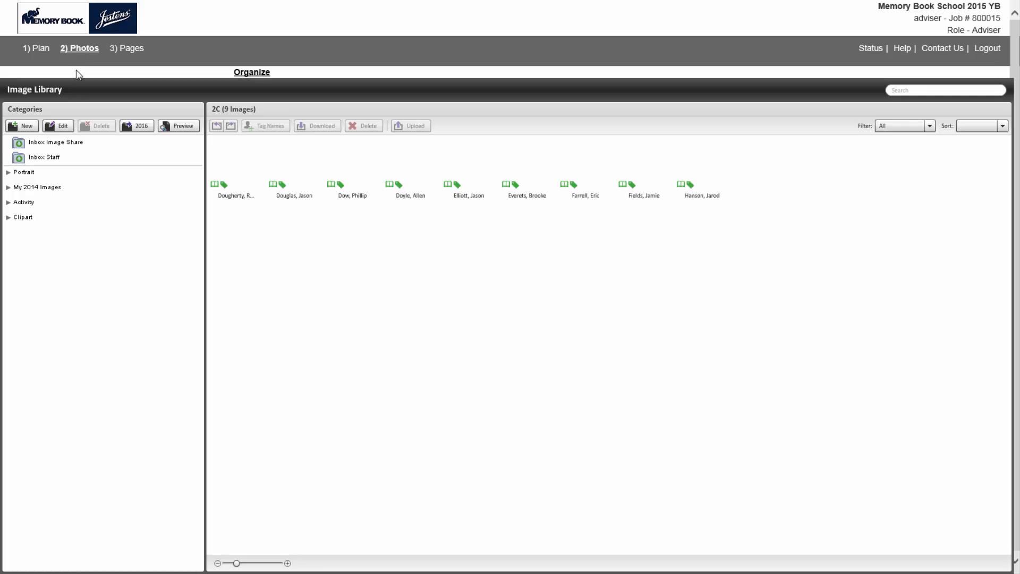
click(9, 173)
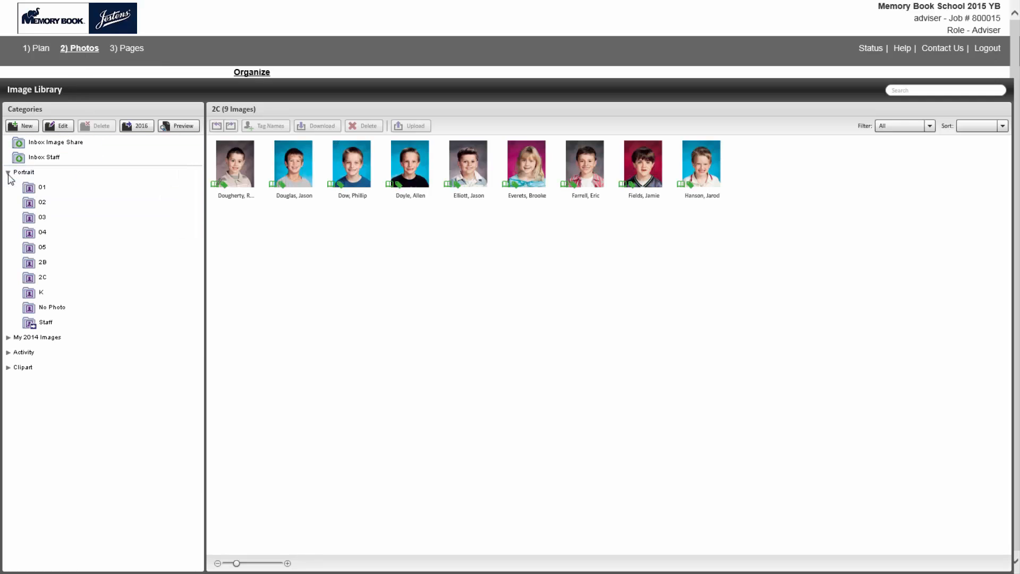
click(45, 266)
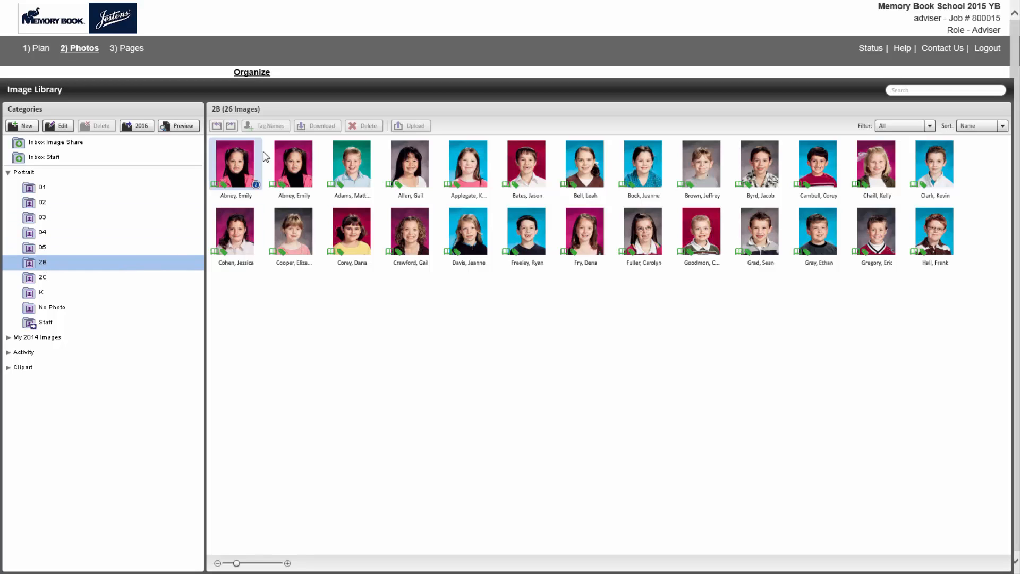
click(294, 164)
double_click(295, 164)
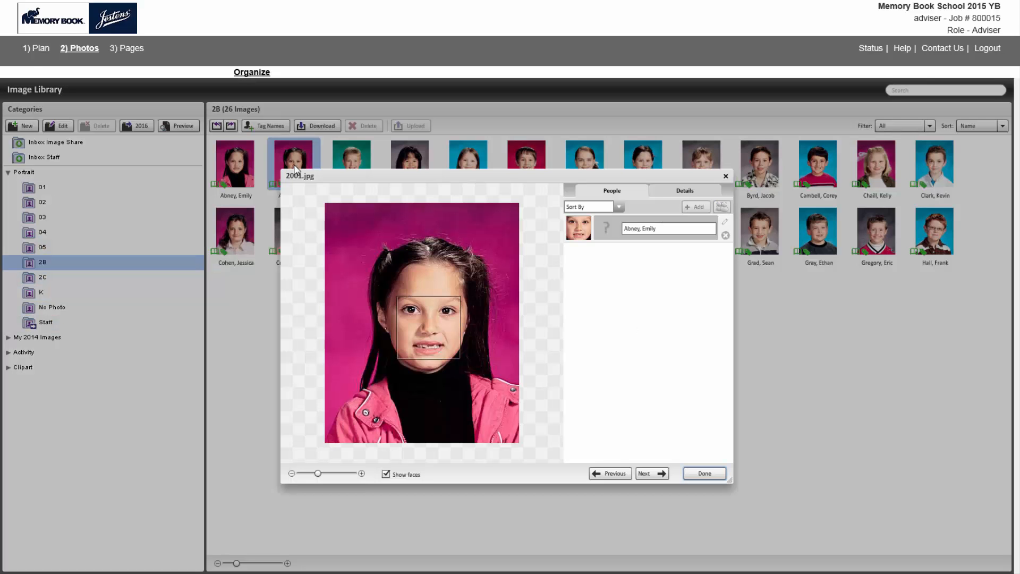
Step: Set the duplicate 2B student portrait's usage to Don't Use Portrait and apply the change
click(687, 192)
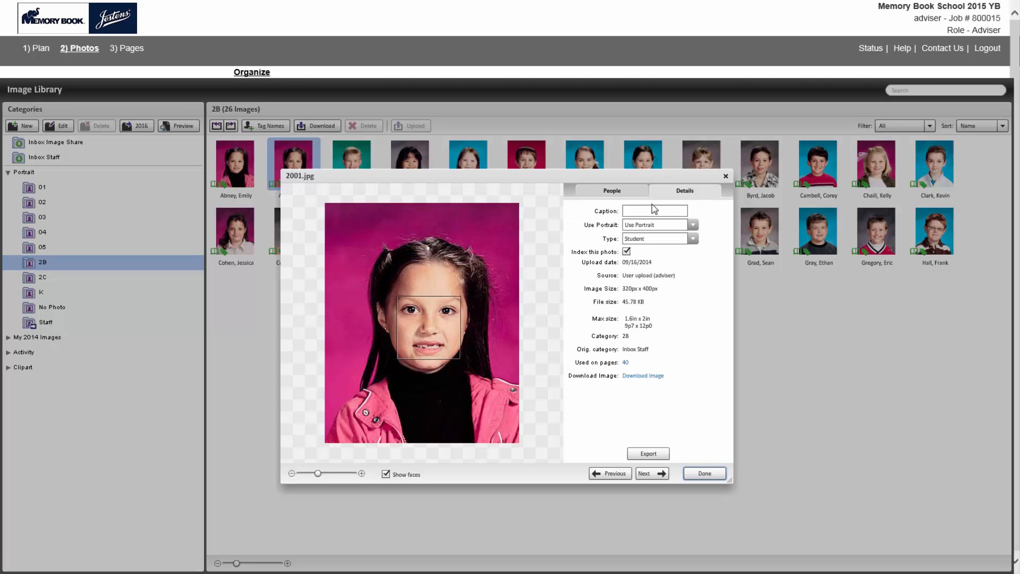
click(691, 227)
click(665, 248)
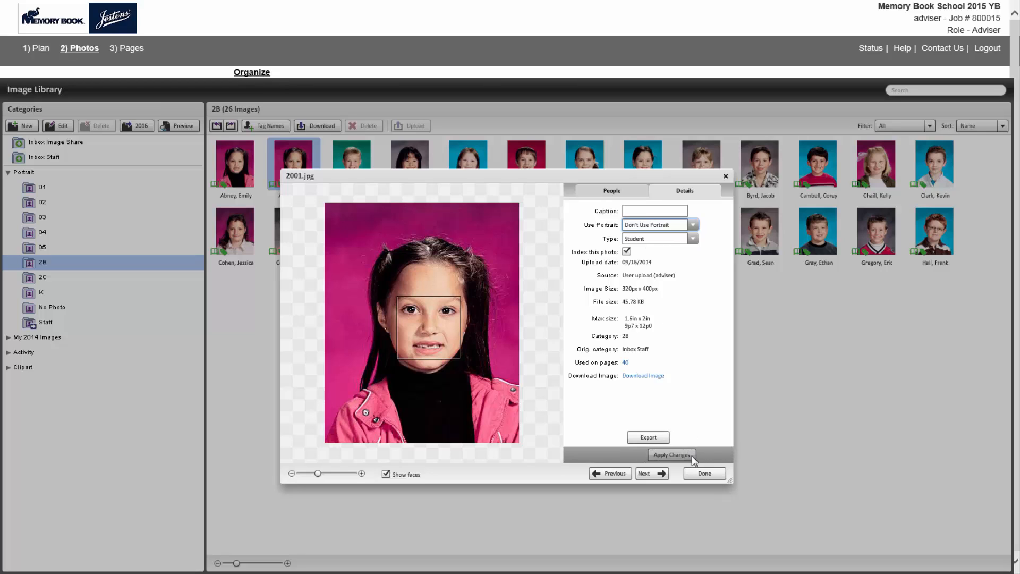
click(671, 455)
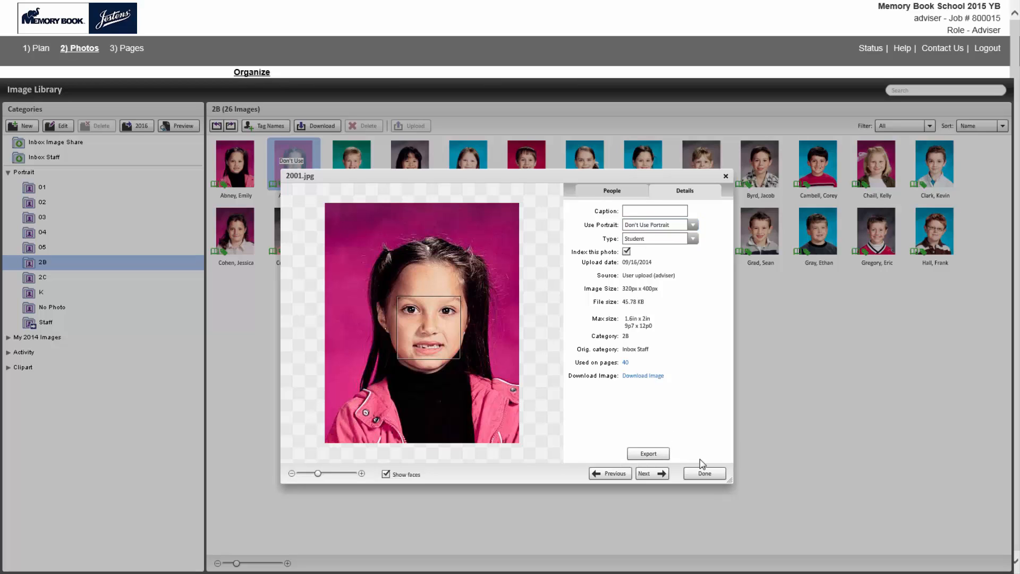
click(701, 474)
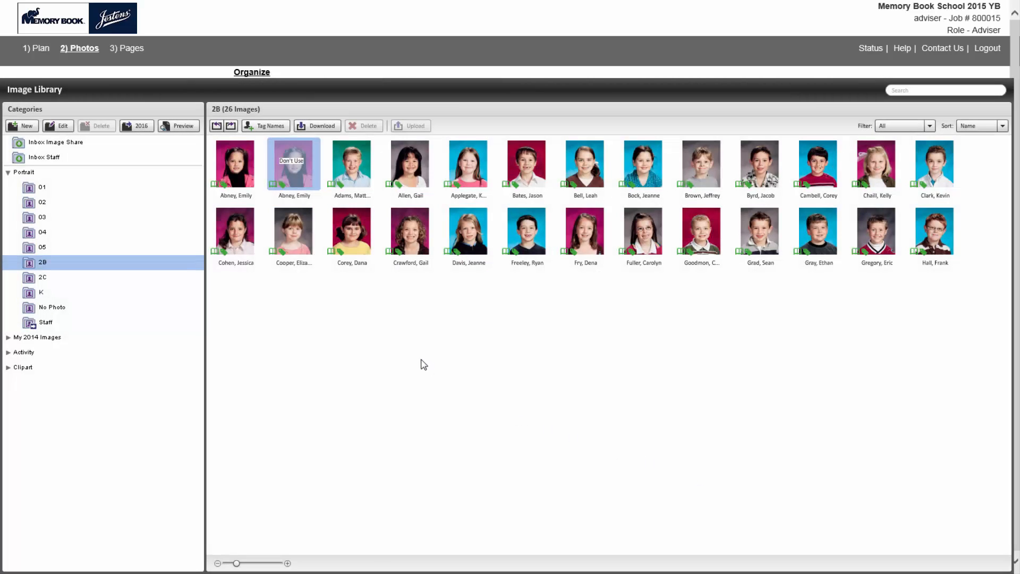
mouse_move(302, 167)
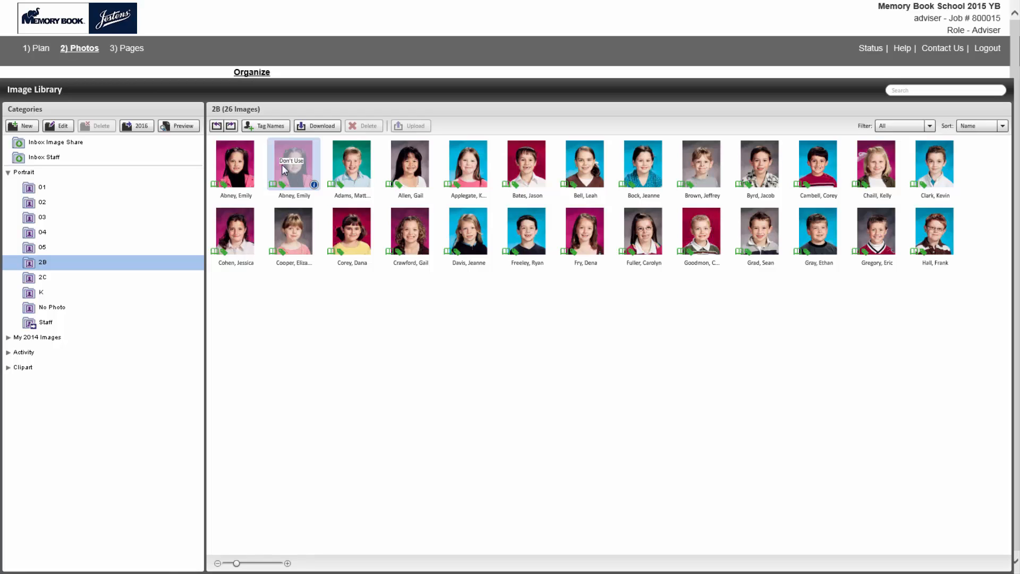
click(275, 144)
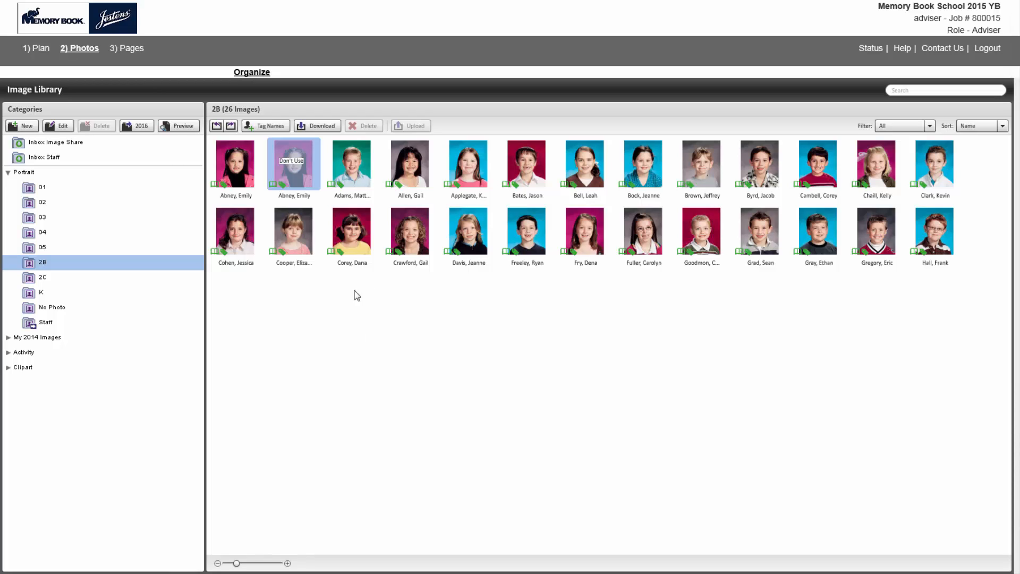
Step: Return to the page 40 layout, reset the 2B category flow, and flow its portraits again
click(128, 51)
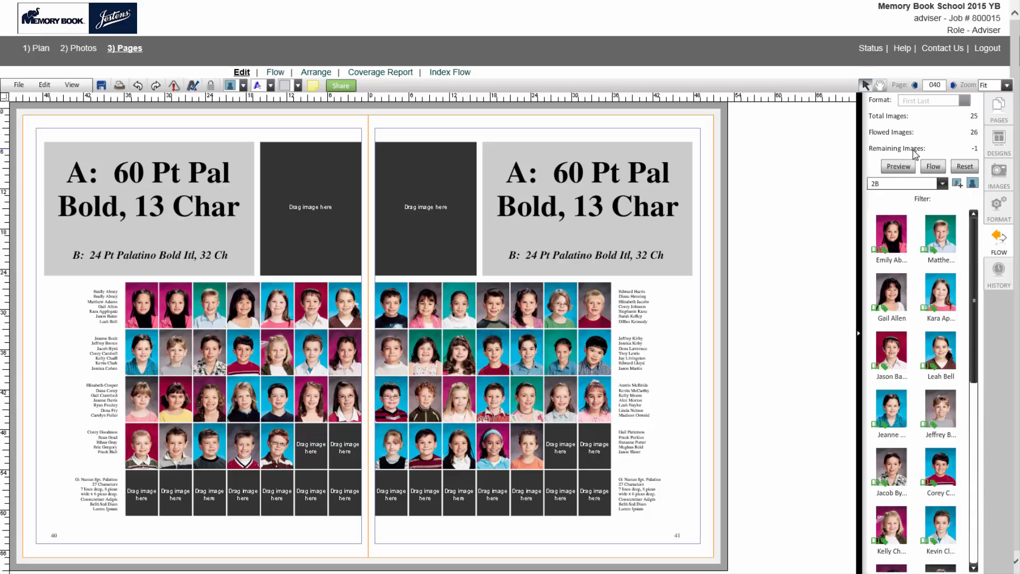
click(964, 167)
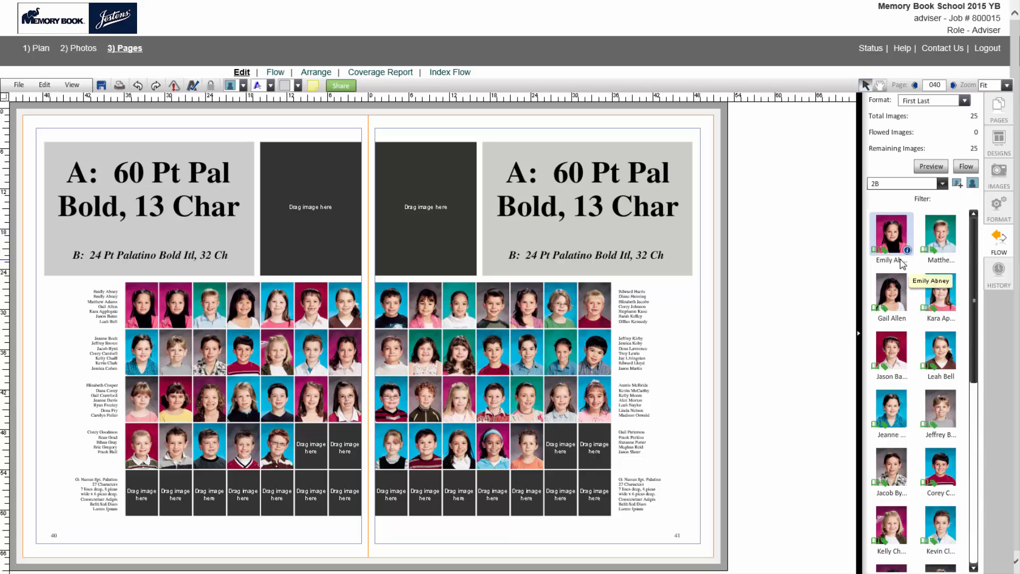
click(965, 166)
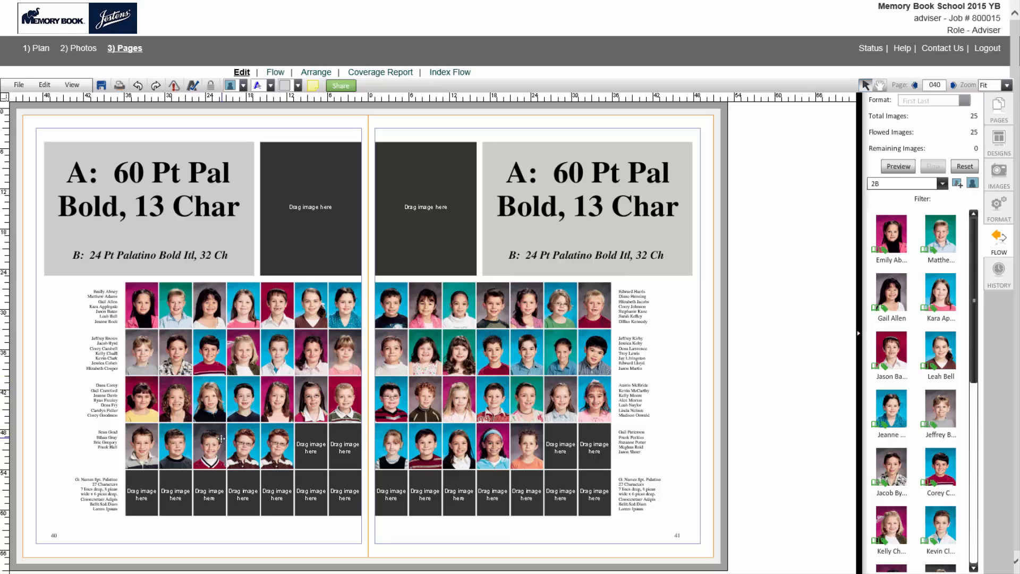
Step: Remove the leftover repeated last portrait from its image box in the fourth row of page 40
click(276, 449)
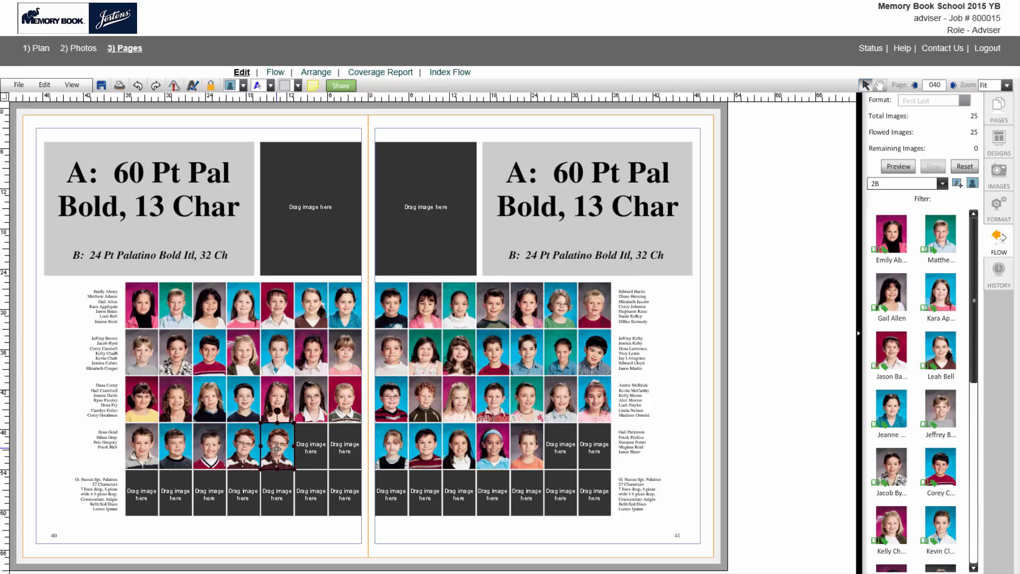
key(Delete)
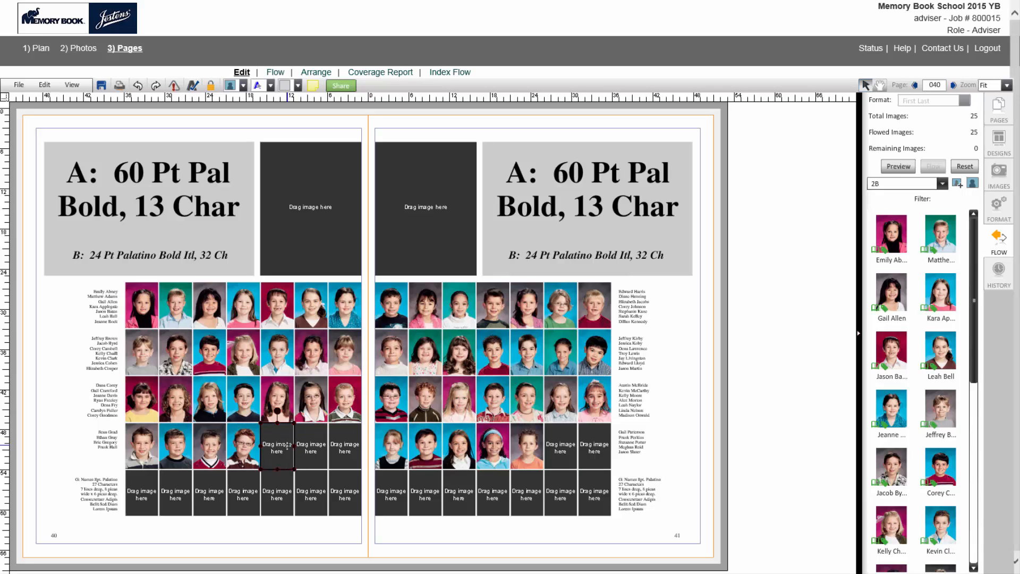
click(273, 538)
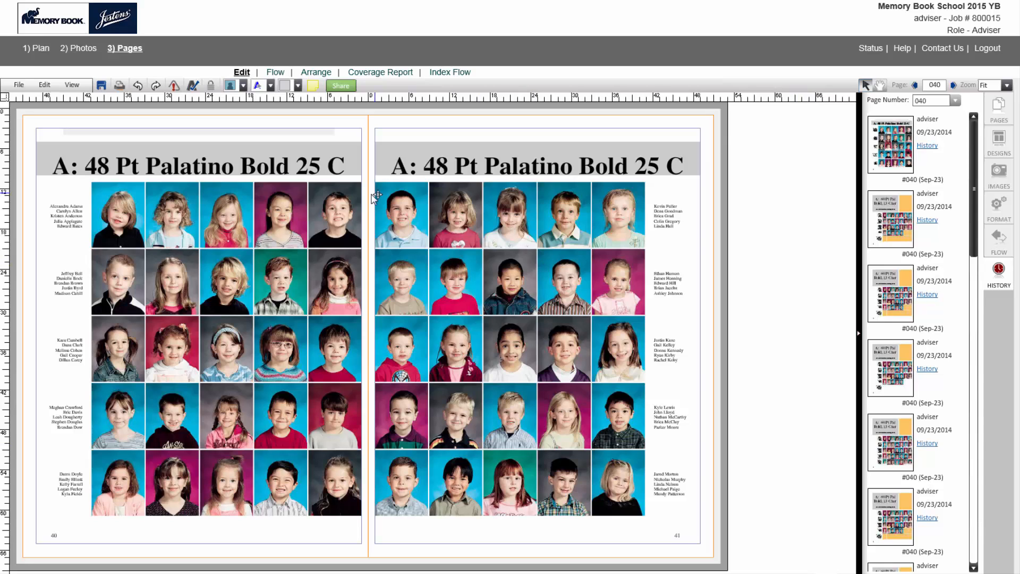
Step: Apply a 3 pt orange stroke to all the portraits on page 41
drag(373, 181, 652, 538)
click(999, 210)
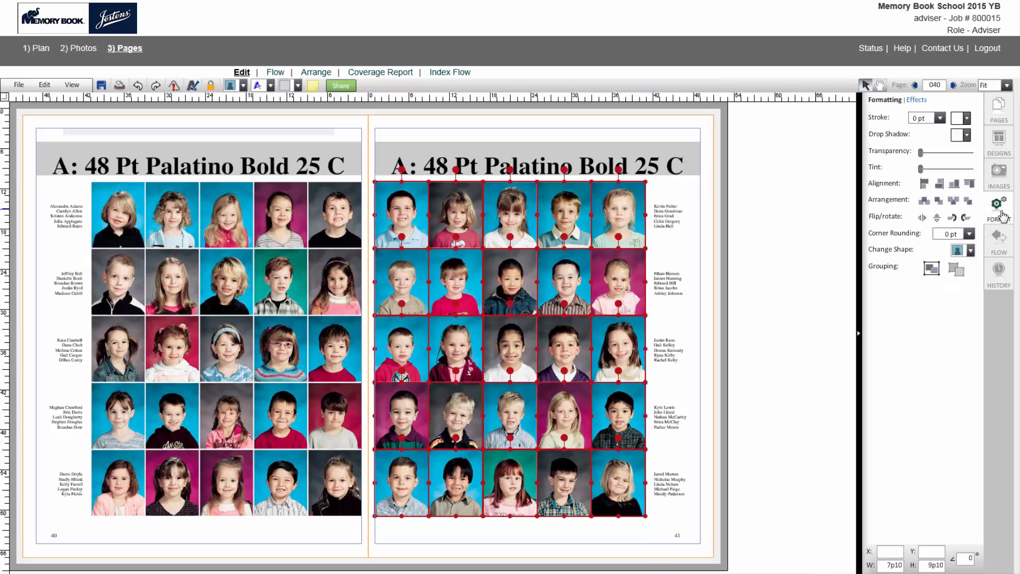
click(940, 120)
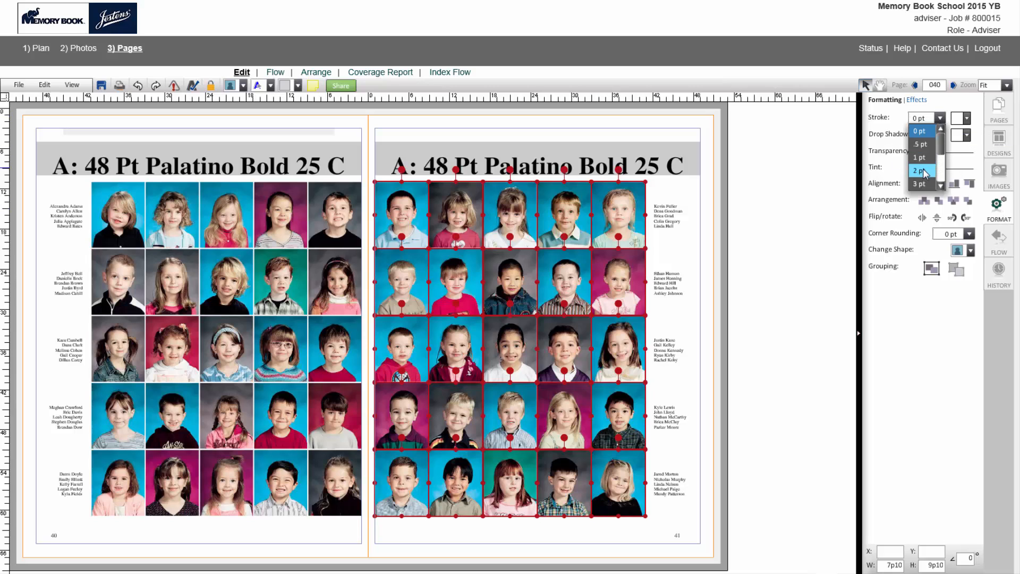
scroll(924, 172, down, 3)
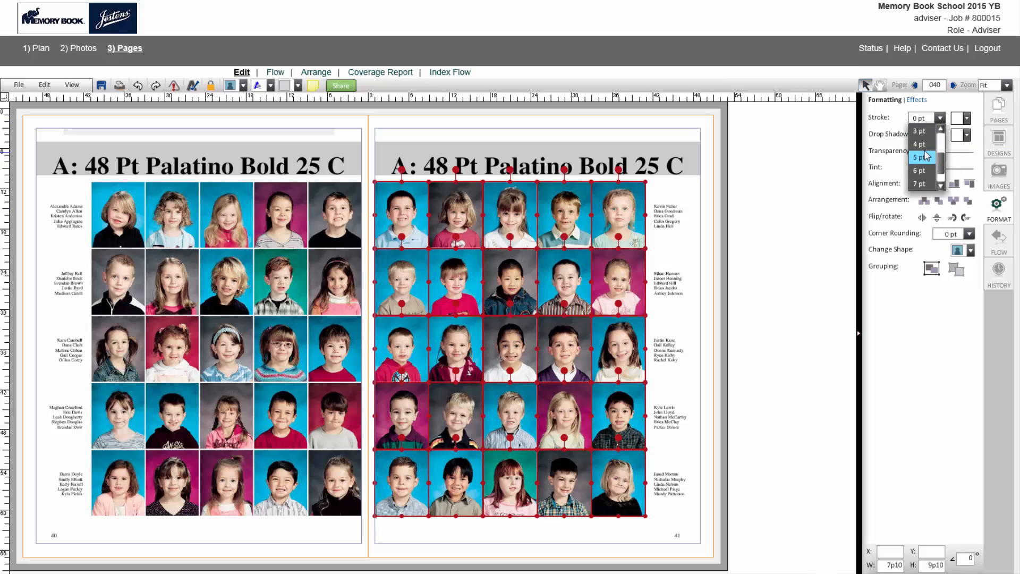
click(921, 133)
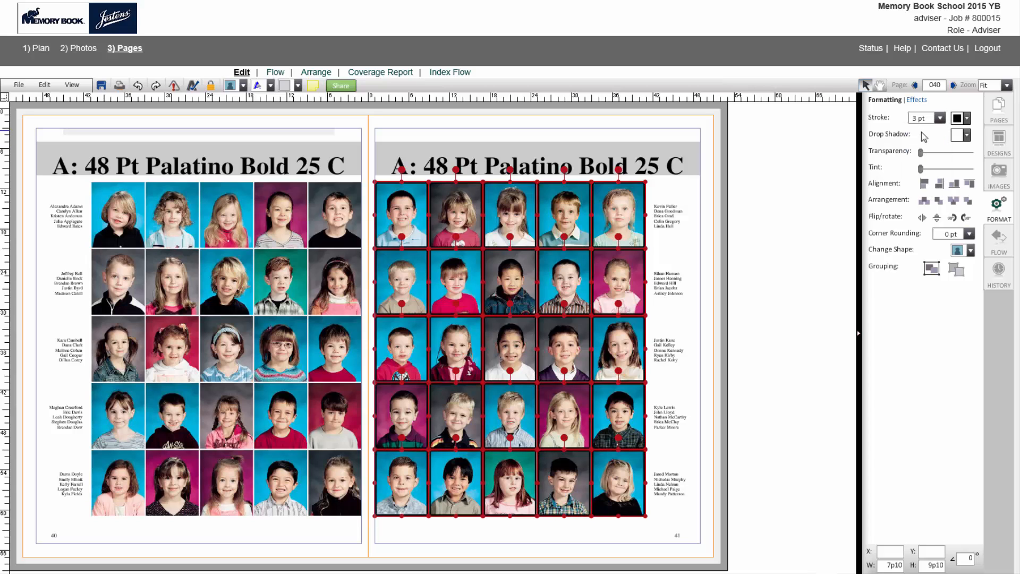
click(966, 118)
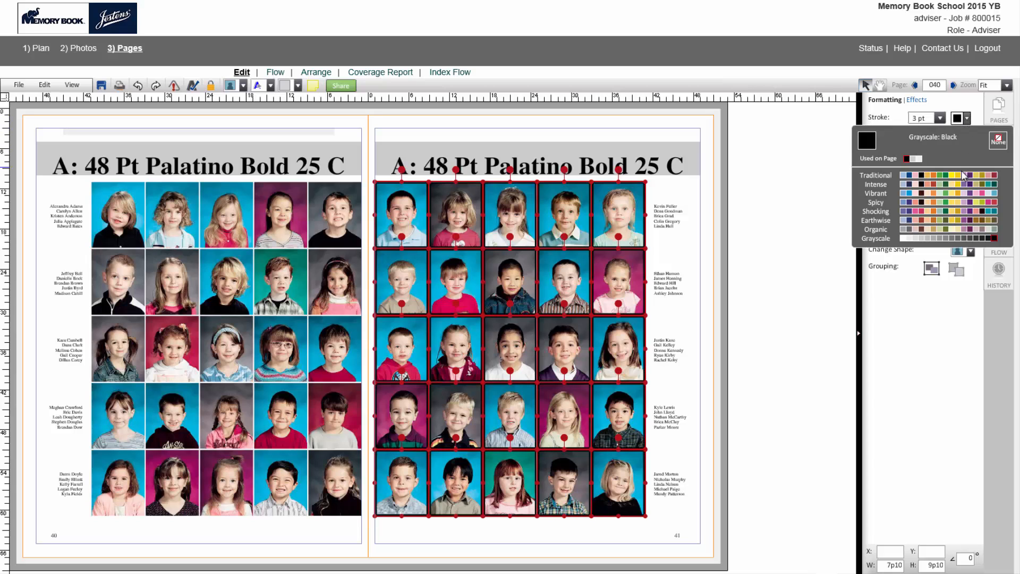
click(933, 175)
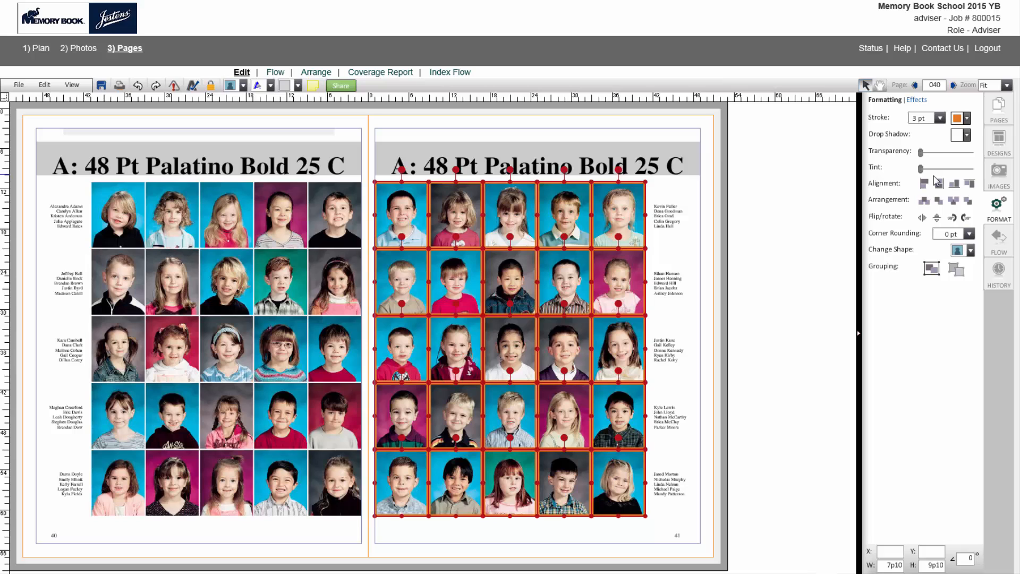
Step: Add a black drop shadow and 24 pt corner rounding to the page 41 portraits
click(966, 136)
click(909, 181)
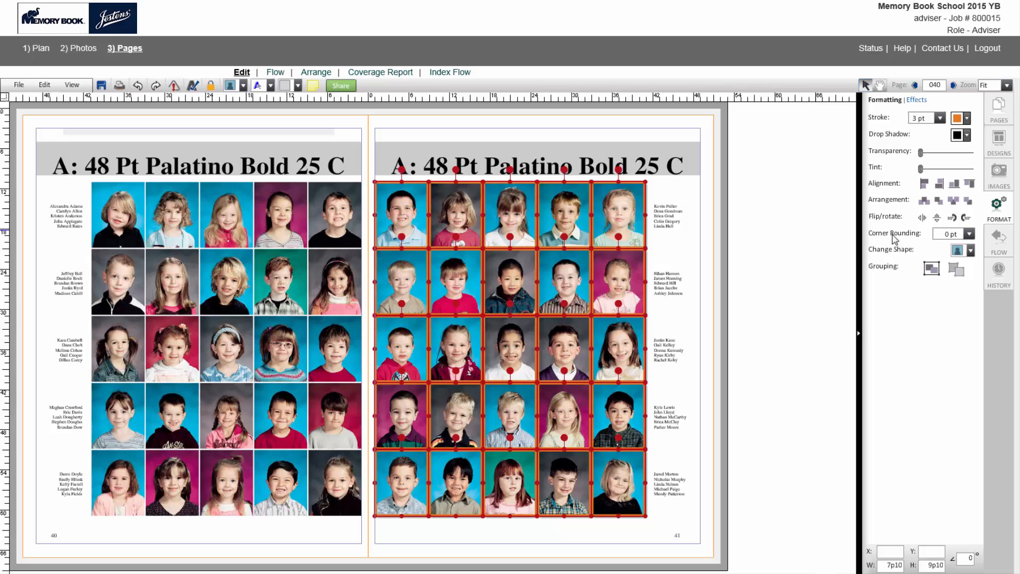
click(970, 233)
click(954, 283)
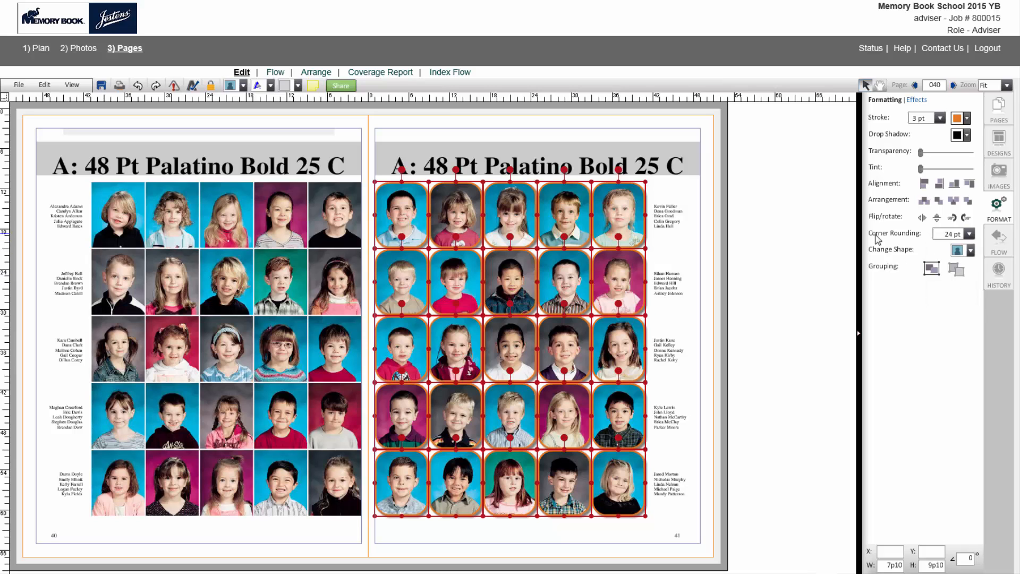
Step: Change the shape of the page 41 portraits to Circle
click(969, 250)
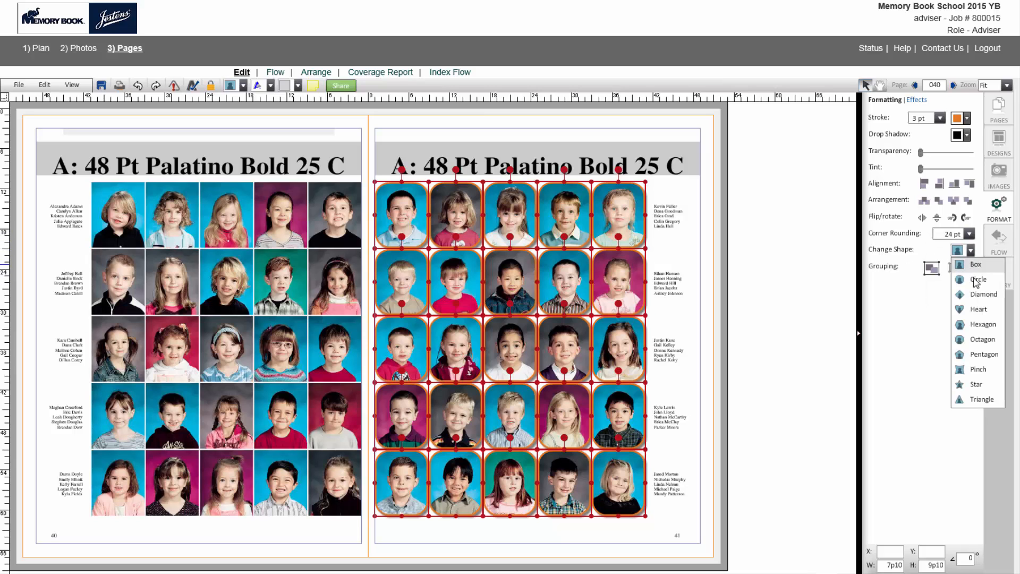
click(975, 280)
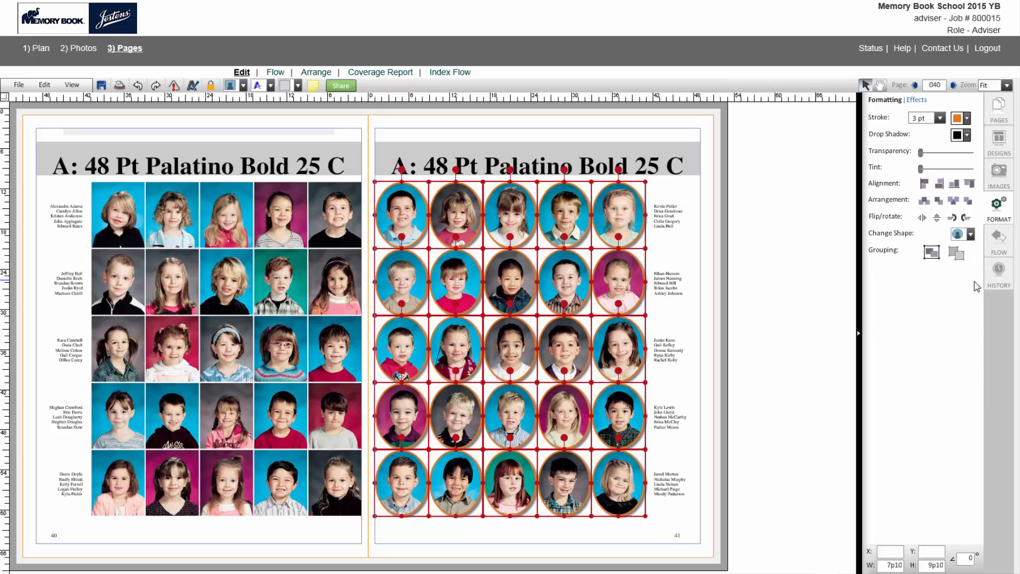
click(784, 293)
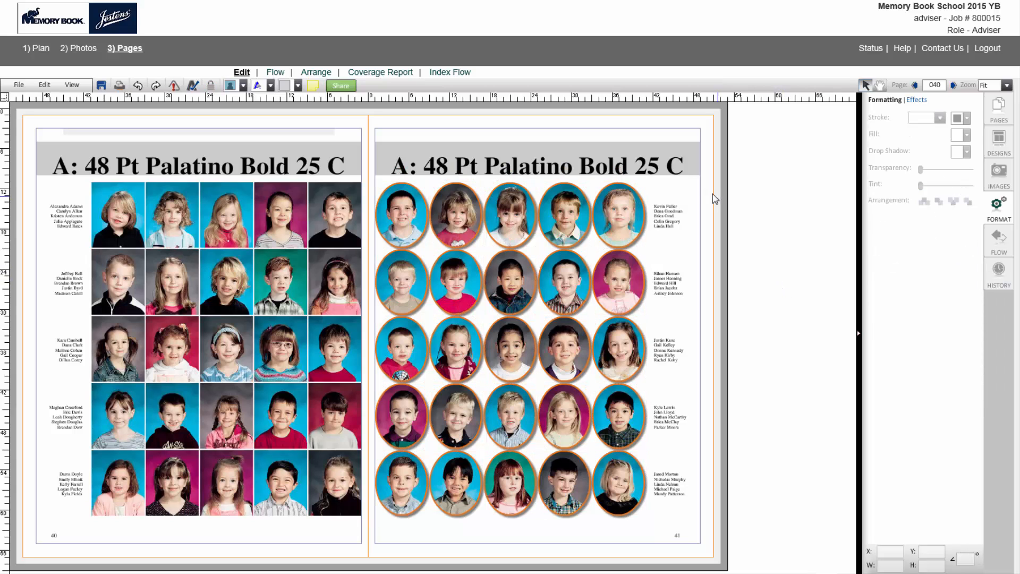
Step: Replace the page 41 heading with a class title made of the teacher's name and the word "Class"
click(684, 172)
double_click(684, 173)
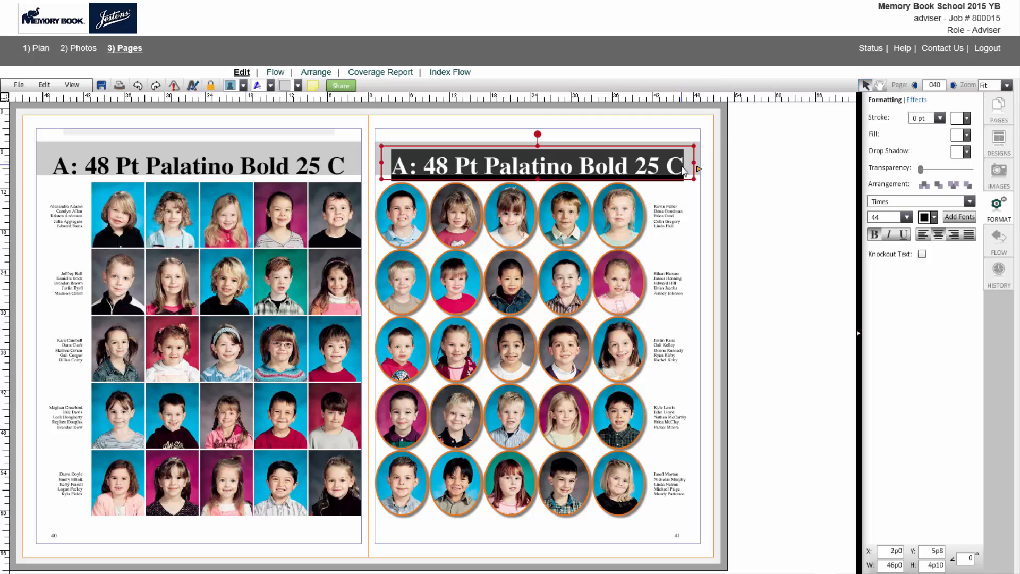
text(Mrs)
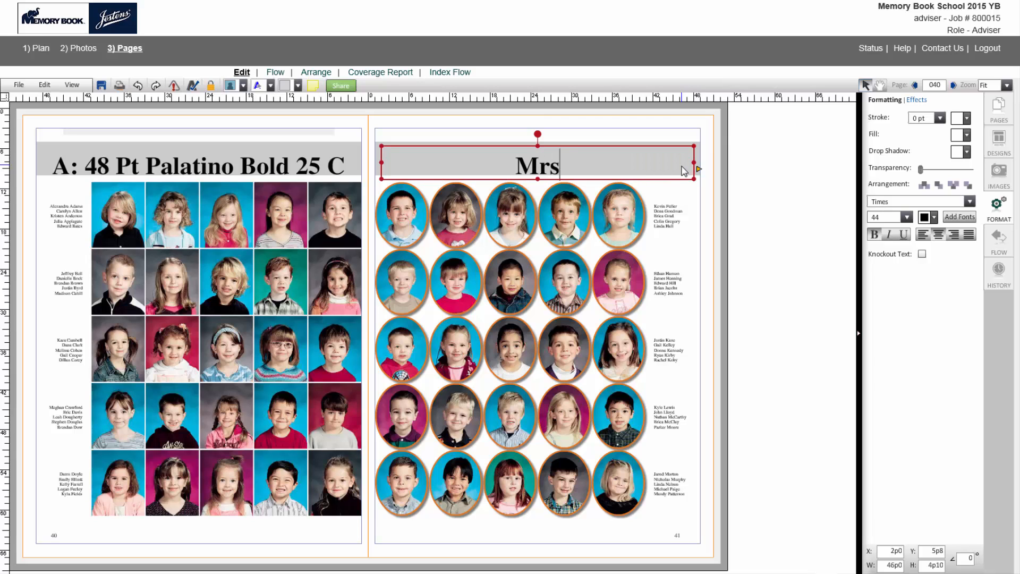
text(. John)
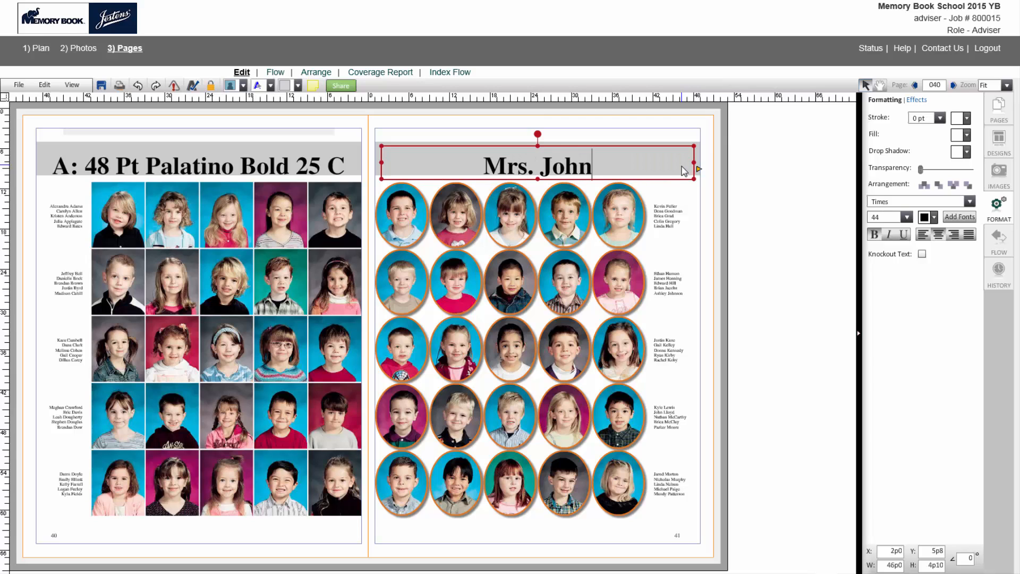
text(son's )
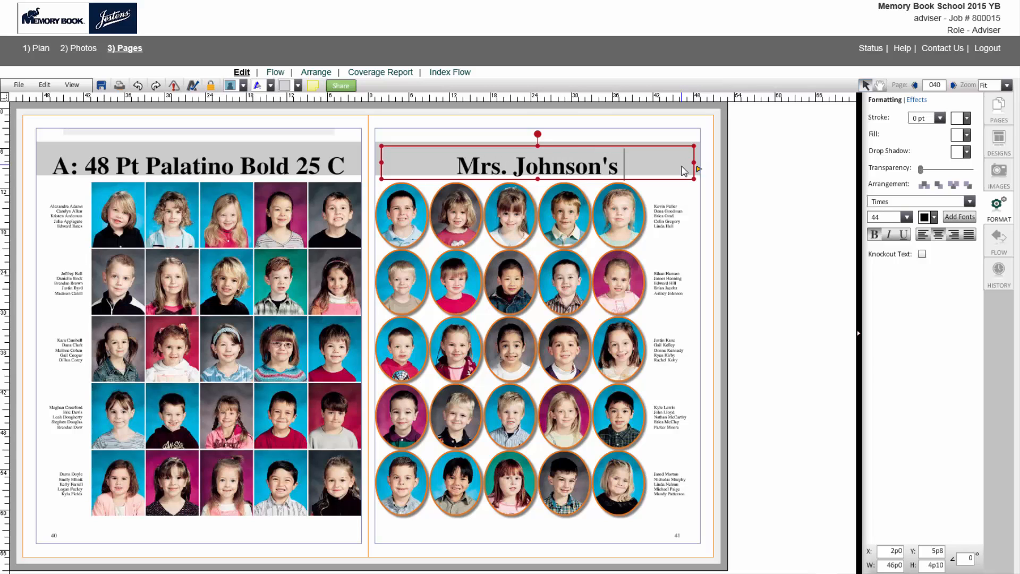
text(Class)
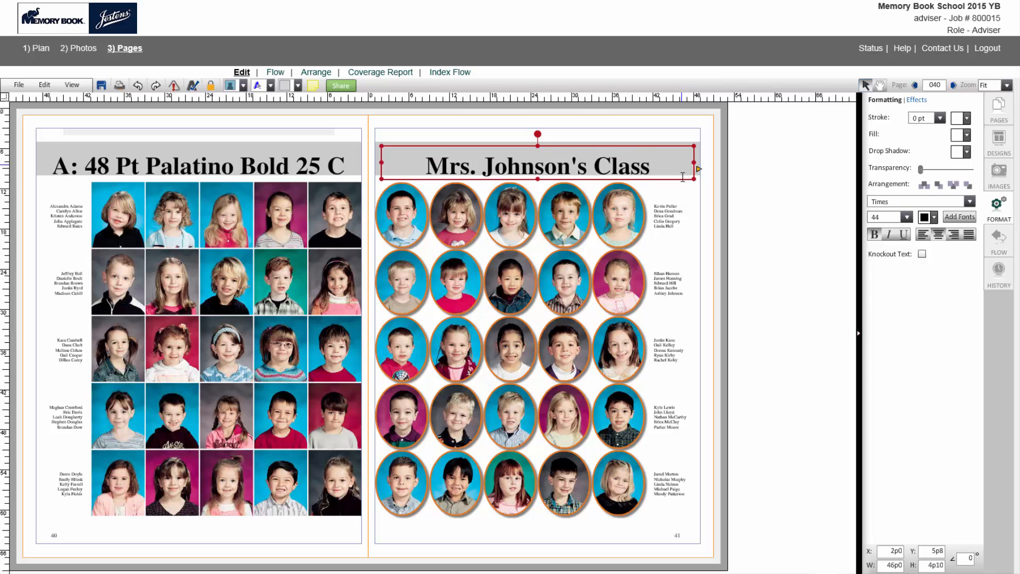
Step: Set the first three student name blocks on page 41 to a bold sans-serif font at size 10
click(677, 215)
shift+click(675, 274)
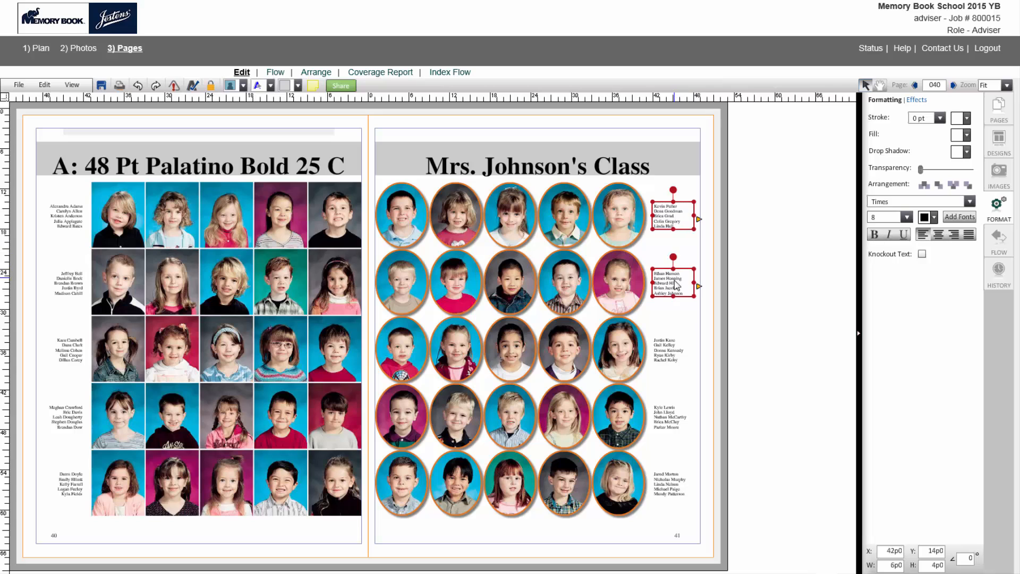
shift+click(675, 351)
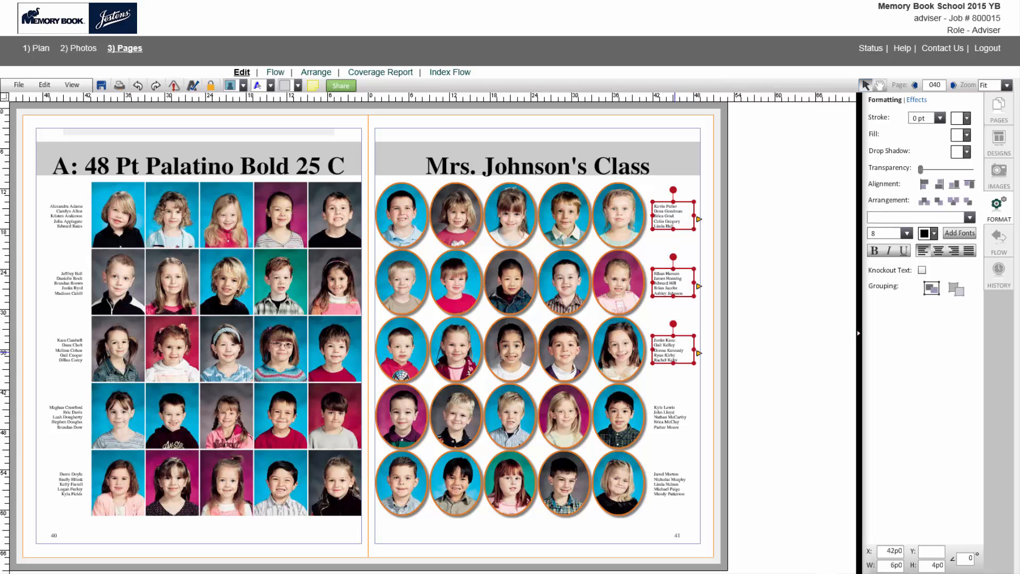
click(970, 218)
click(904, 256)
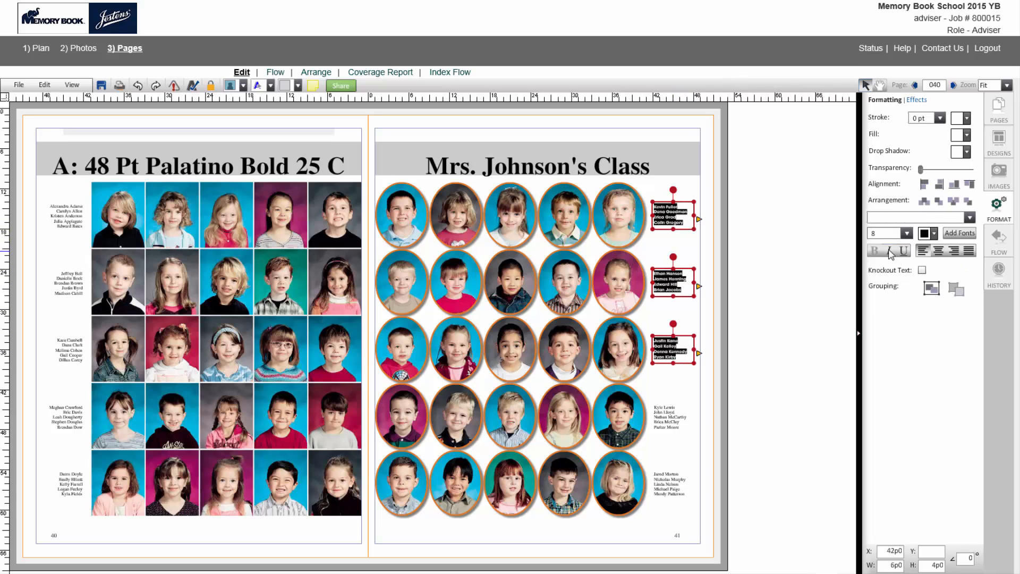
click(906, 233)
click(891, 273)
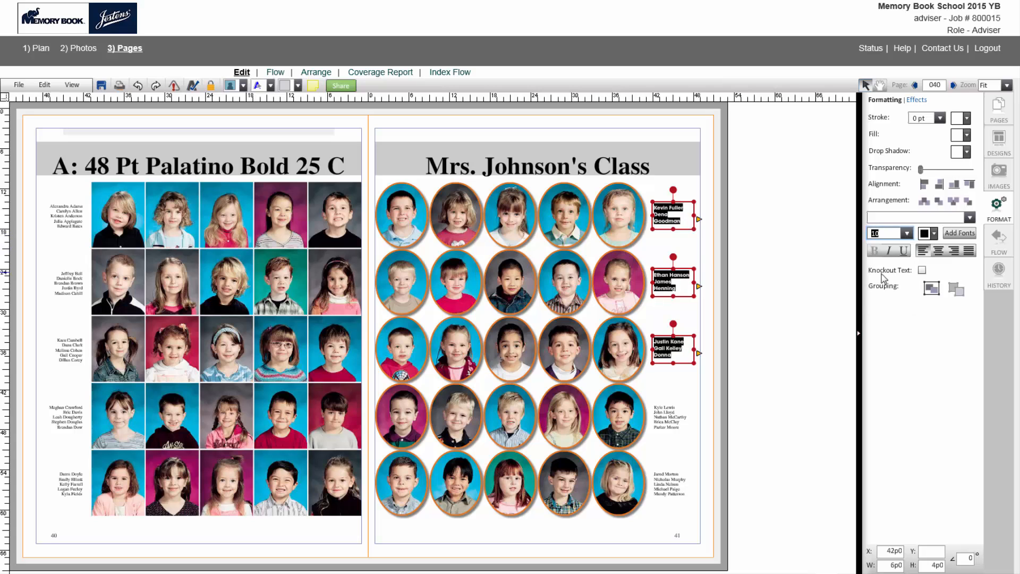
Step: Lengthen the three selected name boxes to a height of 7p6 and color their text dark red
drag(672, 364, 675, 389)
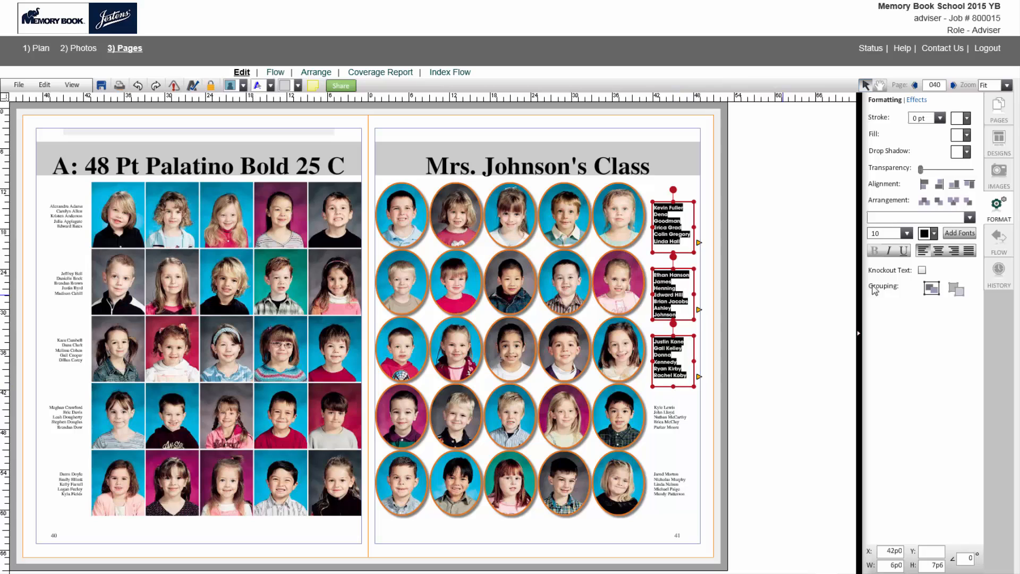
click(934, 233)
click(993, 295)
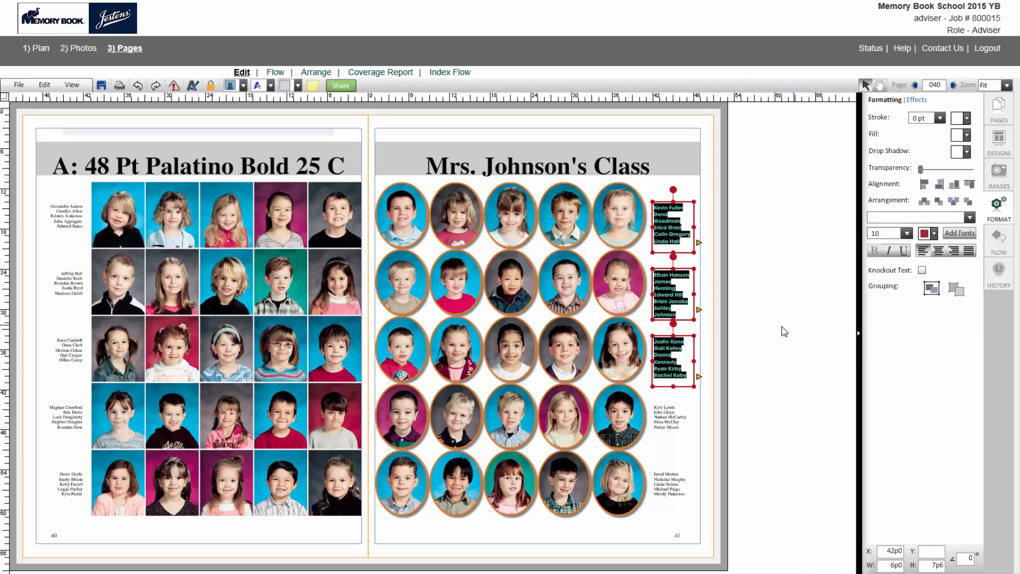
click(772, 331)
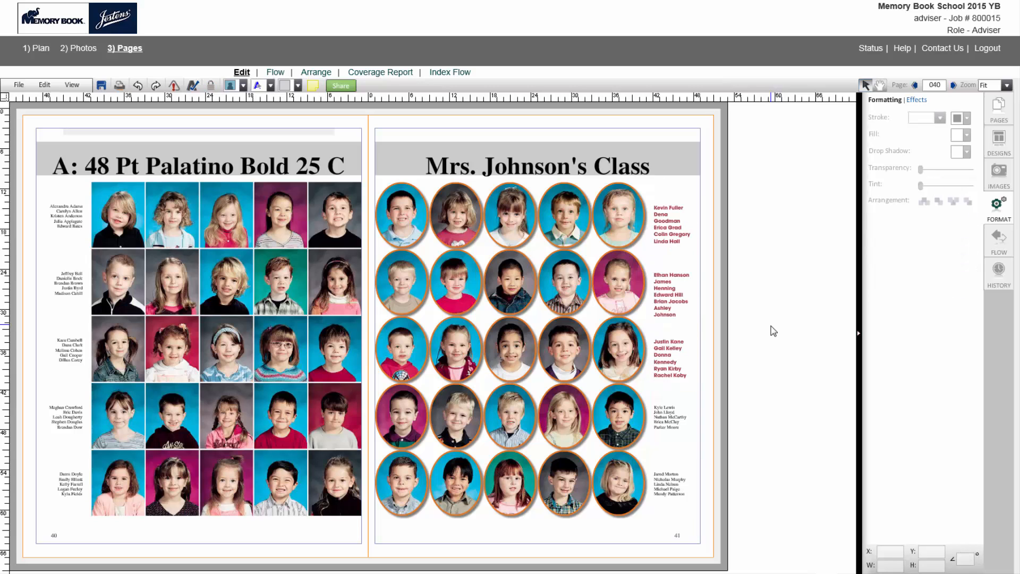
Step: Fill the band behind the page 41 heading with the dark red already used on the page
click(697, 150)
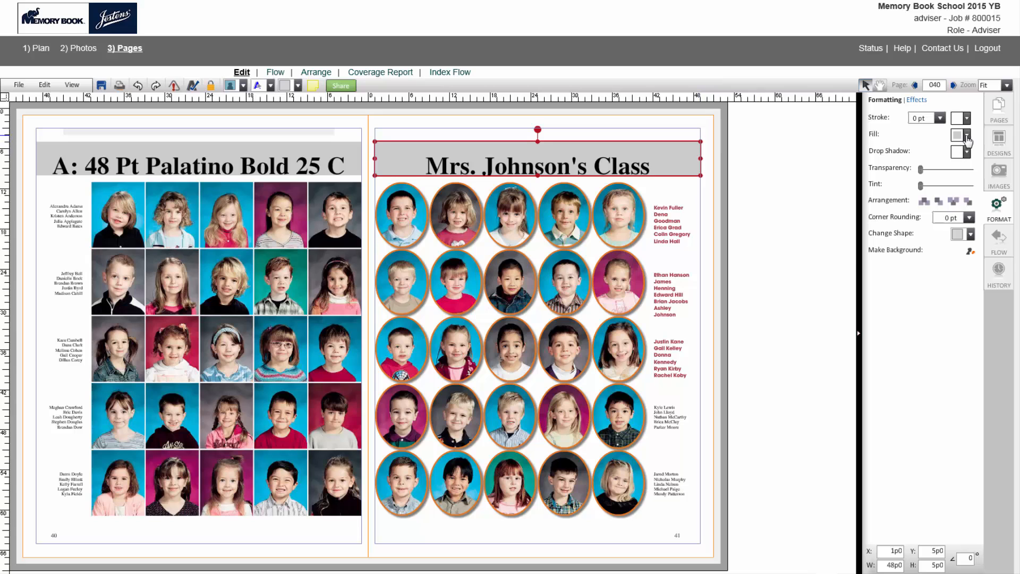
click(966, 136)
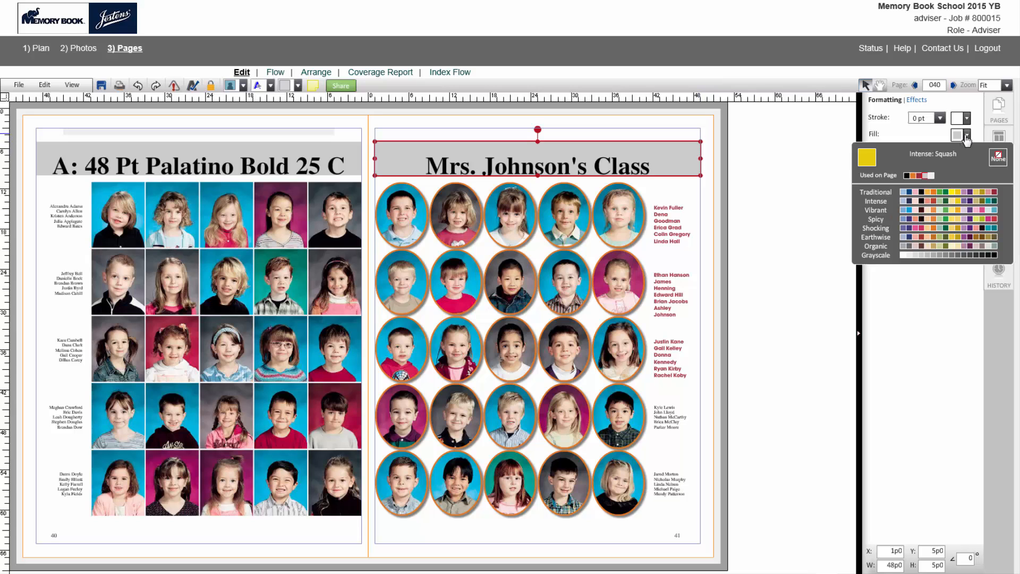
click(918, 175)
click(804, 277)
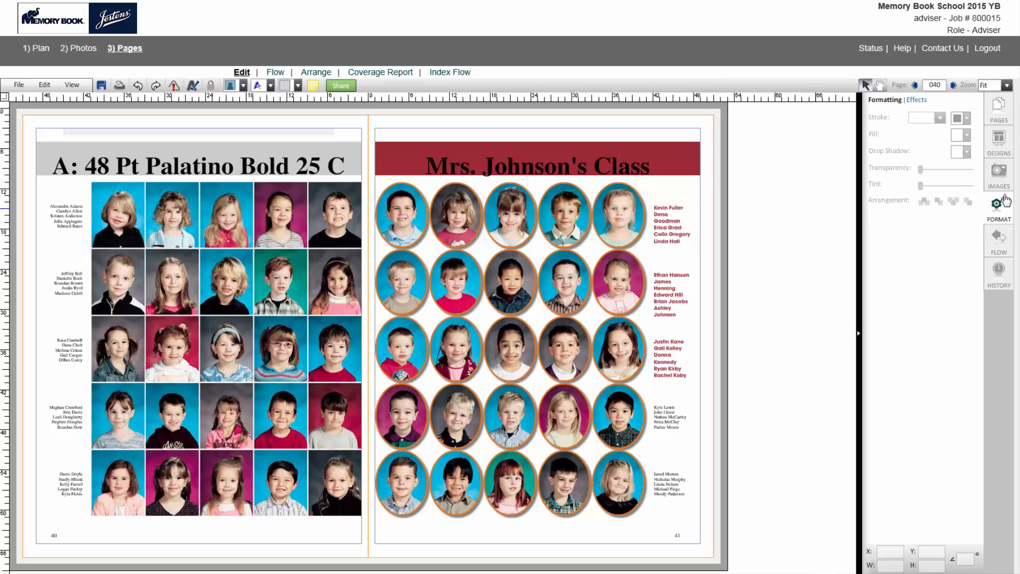
Step: Place the BK-140 image from the Backgrounds category as the background of page 41
click(1000, 176)
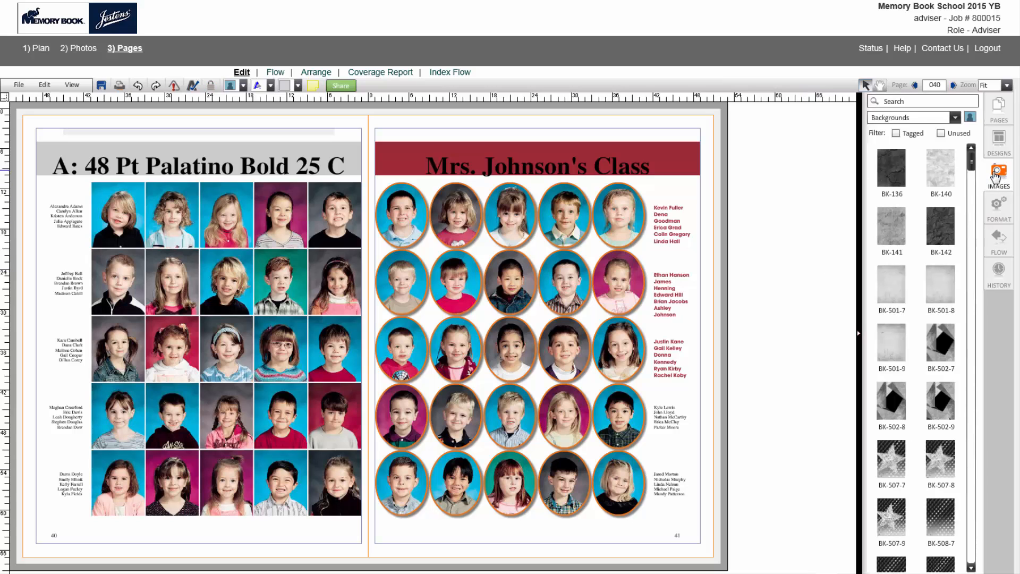
drag(944, 171, 696, 128)
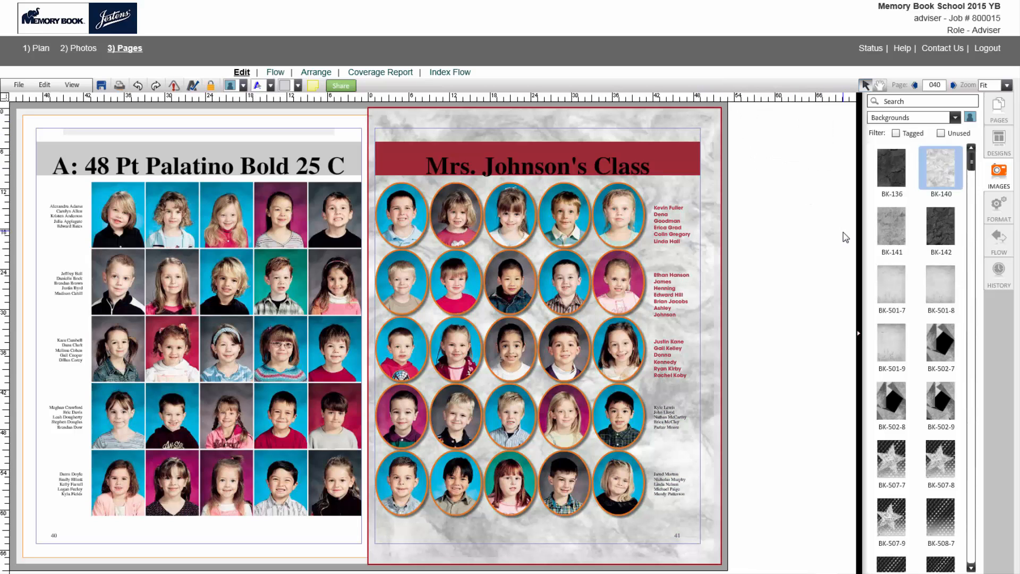